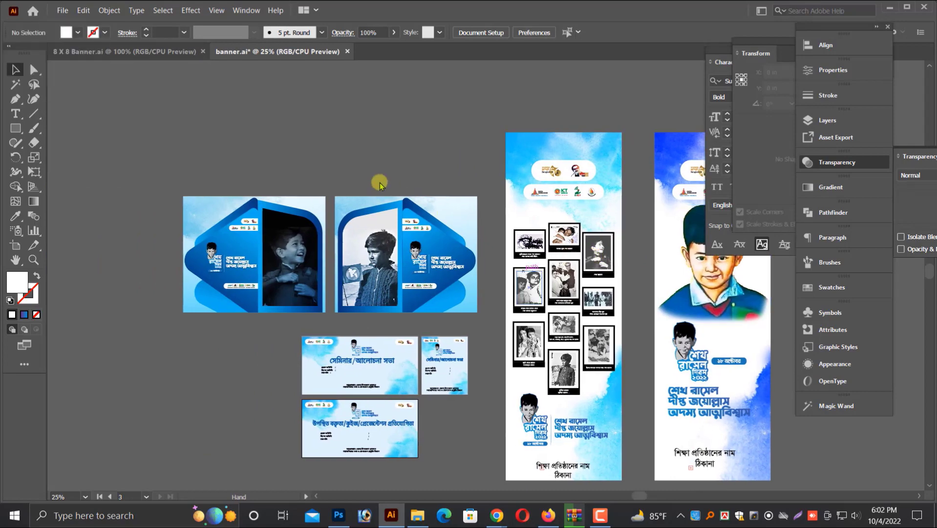
Examine the two photo banners and the large seminar banner with its heading and guest list.
{"action": "scroll", "coordinate": [489, 298], "scroll_direction": "up", "scroll_amount": 5}
{"action": "scroll", "coordinate": [551, 263], "scroll_direction": "down", "scroll_amount": 4}
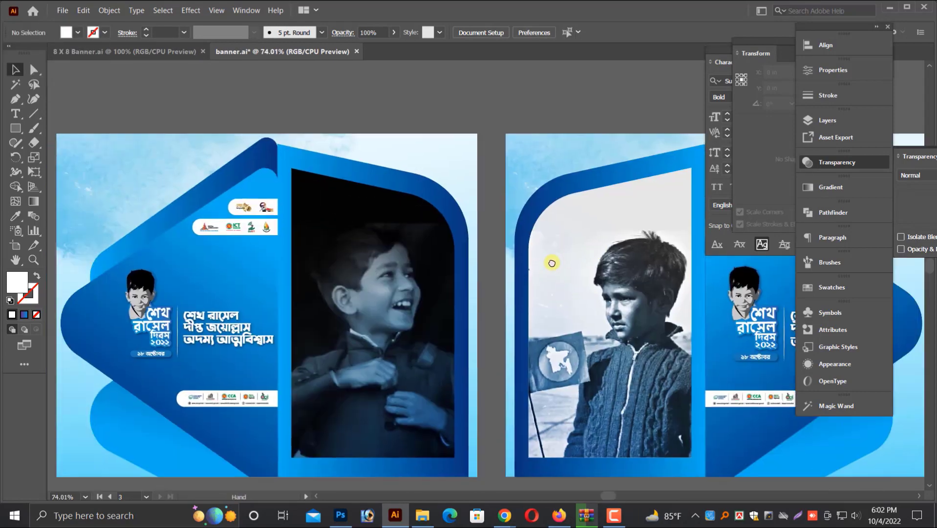
{"action": "scroll", "coordinate": [627, 351], "scroll_direction": "down", "scroll_amount": 3}
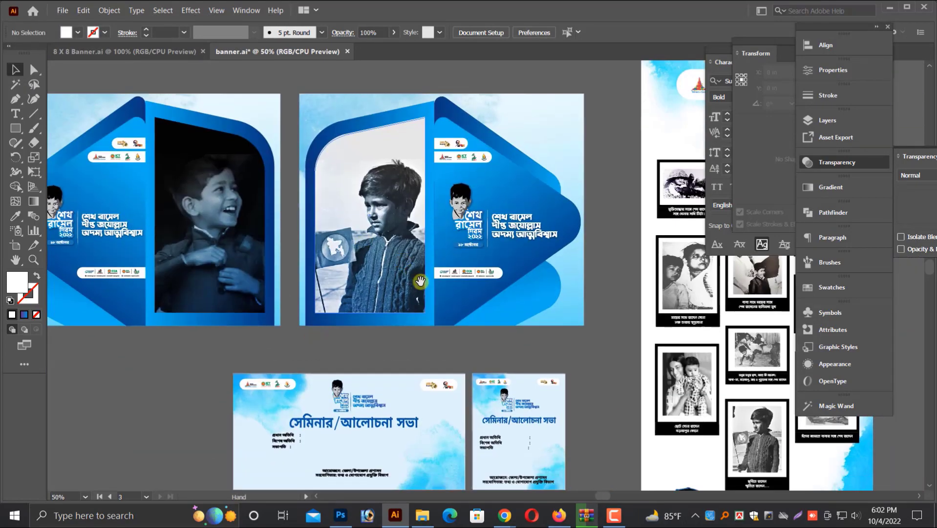
{"action": "scroll", "coordinate": [425, 274], "scroll_direction": "up", "scroll_amount": 5}
{"action": "key", "text": "alt+space"}
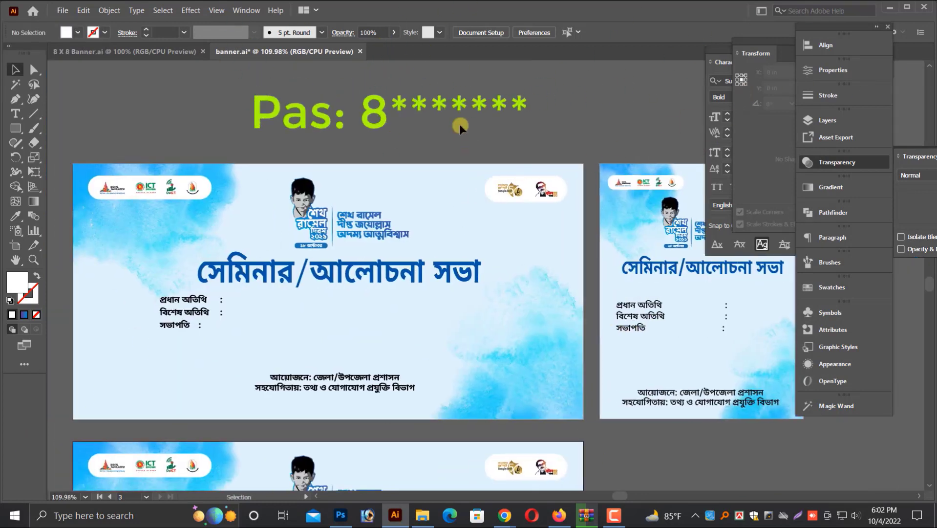
{"action": "scroll", "coordinate": [466, 147], "scroll_direction": "down", "scroll_amount": 3}
{"action": "left_click", "coordinate": [455, 219]}
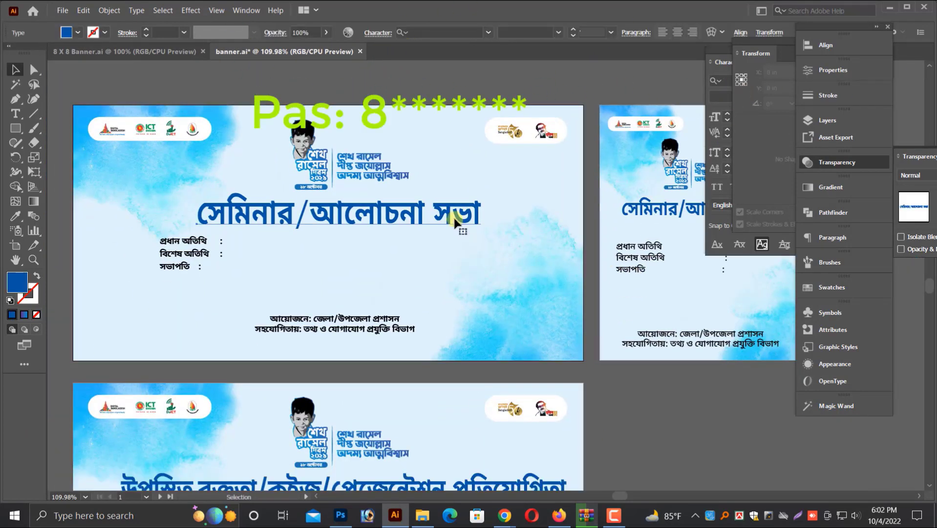
{"action": "scroll", "coordinate": [329, 293], "scroll_direction": "down", "scroll_amount": 1}
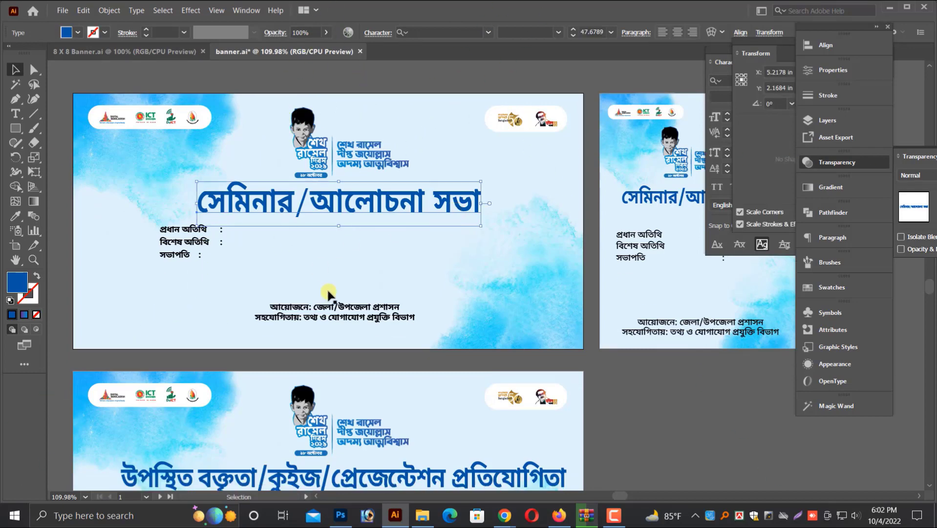
Nudge the guest list text block slightly lower on the large seminar banner.
{"action": "left_click", "coordinate": [187, 243]}
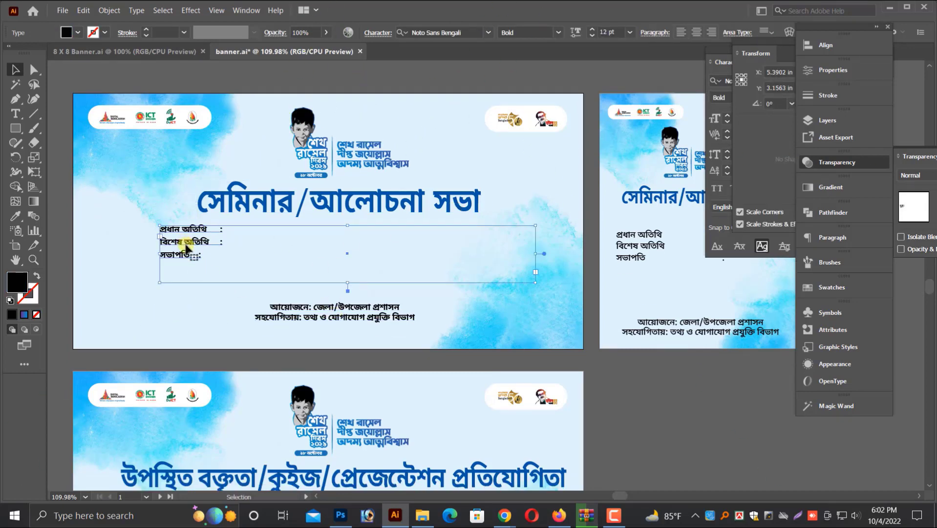
{"action": "left_click_drag", "start_coordinate": [186, 246], "coordinate": [186, 249]}
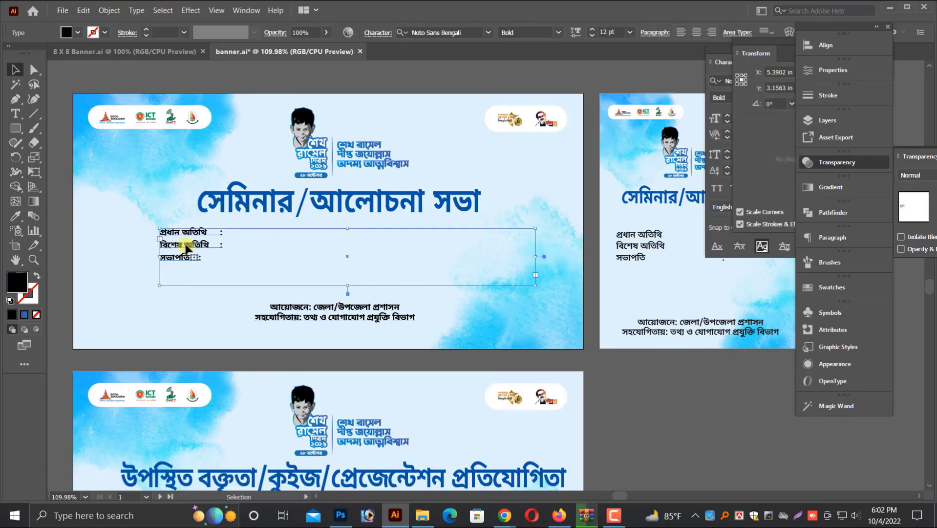
{"action": "left_click", "coordinate": [734, 388]}
Examine the small seminar banner and the competition banner, including their headings, guest lists and organiser lines.
{"action": "left_click_drag", "start_coordinate": [717, 387], "coordinate": [426, 438]}
{"action": "key", "text": "alt+space"}
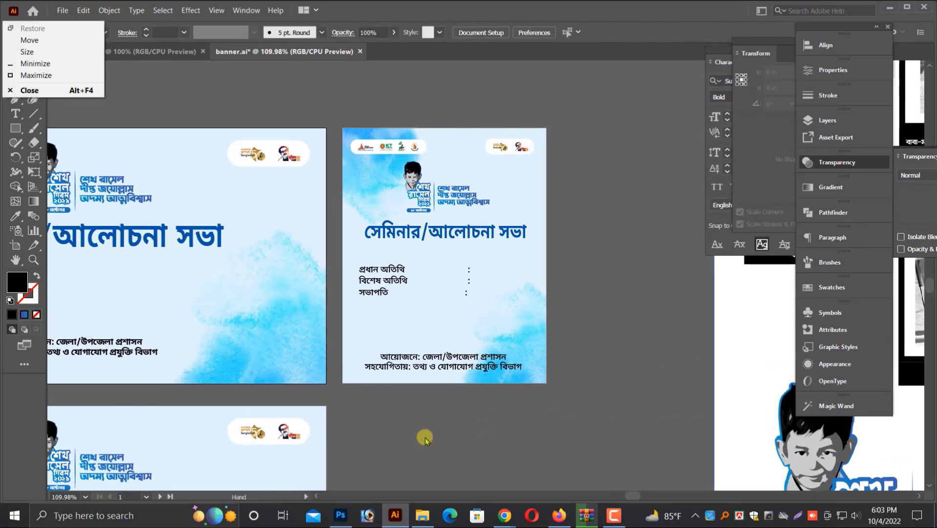
{"action": "key", "text": "Escape"}
{"action": "scroll", "coordinate": [536, 362], "scroll_direction": "down", "scroll_amount": 10}
{"action": "scroll", "coordinate": [536, 362], "scroll_direction": "left", "scroll_amount": 8}
{"action": "key", "text": "alt+space"}
{"action": "key", "text": "Escape"}
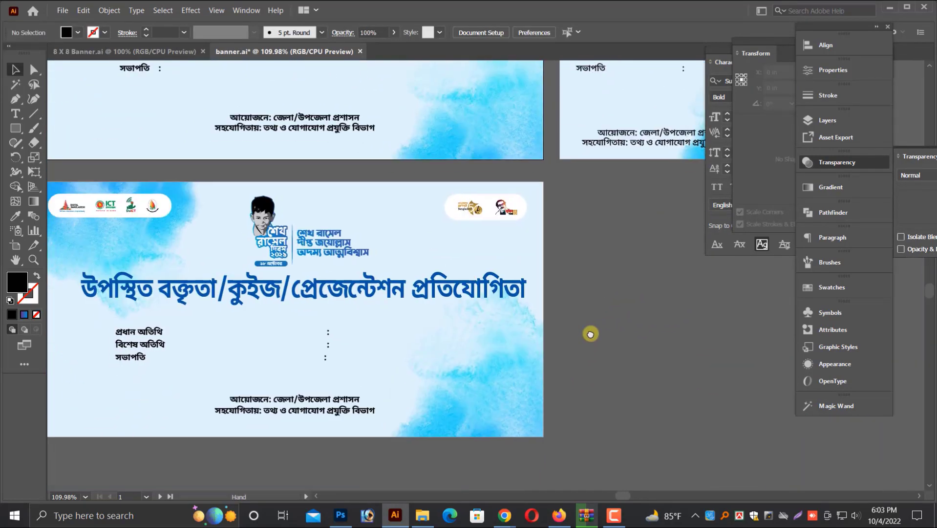
{"action": "key", "text": "alt+space"}
{"action": "key", "text": "Escape"}
{"action": "scroll", "coordinate": [596, 342], "scroll_direction": "up", "scroll_amount": 2}
{"action": "key", "text": "alt+space"}
{"action": "key", "text": "Escape"}
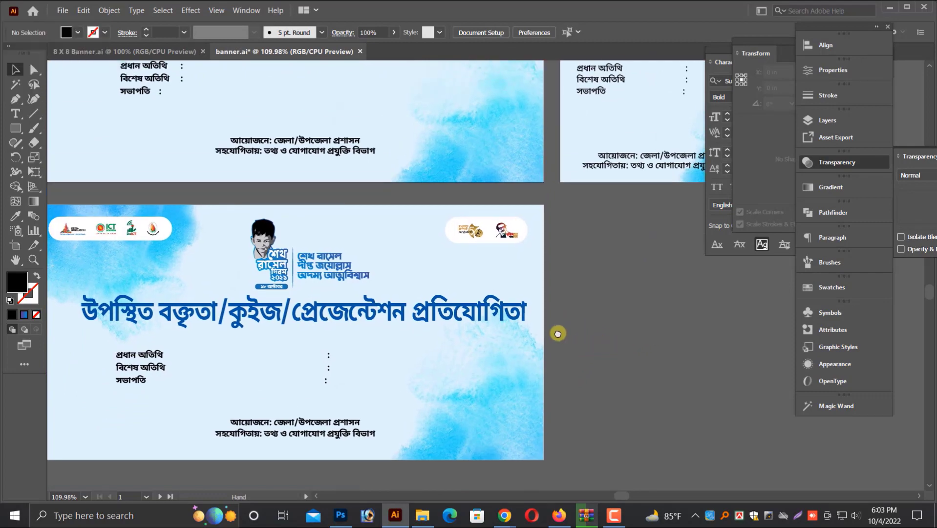
{"action": "key", "text": "alt+space"}
{"action": "scroll", "coordinate": [558, 334], "scroll_direction": "right", "scroll_amount": 10}
{"action": "key", "text": "Escape"}
Check the institution name and address text at the bottom of the roll-up banner with the photo collage.
{"action": "left_click_drag", "start_coordinate": [489, 294], "coordinate": [228, 293]}
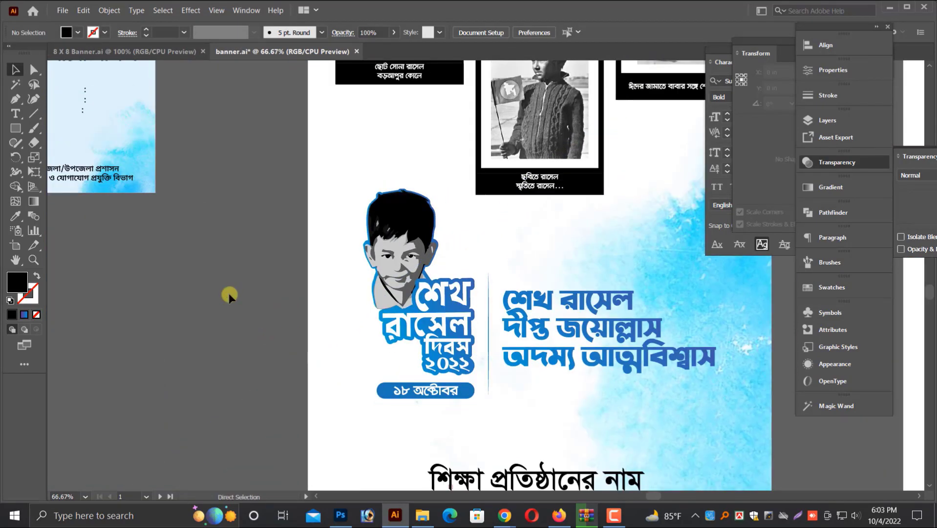
{"action": "key", "text": "ctrl+minus"}
{"action": "left_click_drag", "start_coordinate": [583, 293], "coordinate": [483, 346]}
{"action": "key", "text": "alt+space"}
{"action": "left_click", "coordinate": [438, 430]}
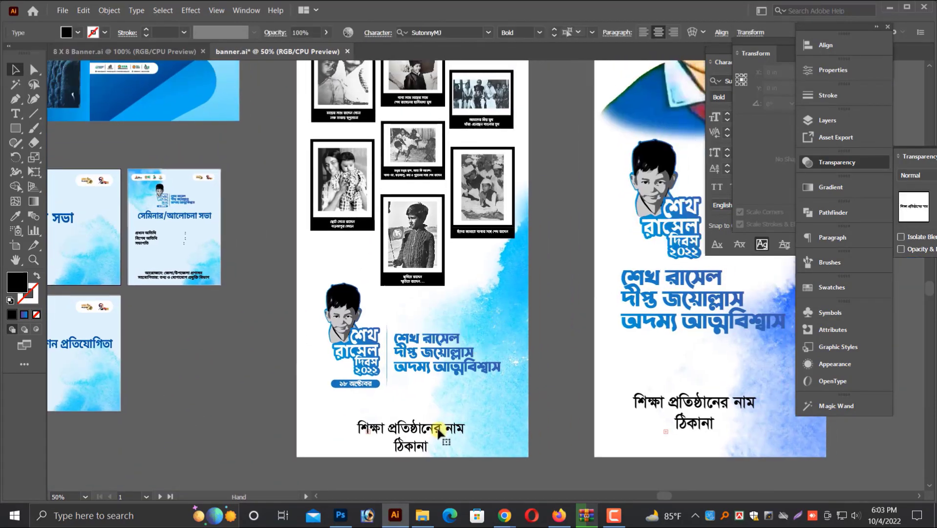
{"action": "left_click", "coordinate": [335, 424]}
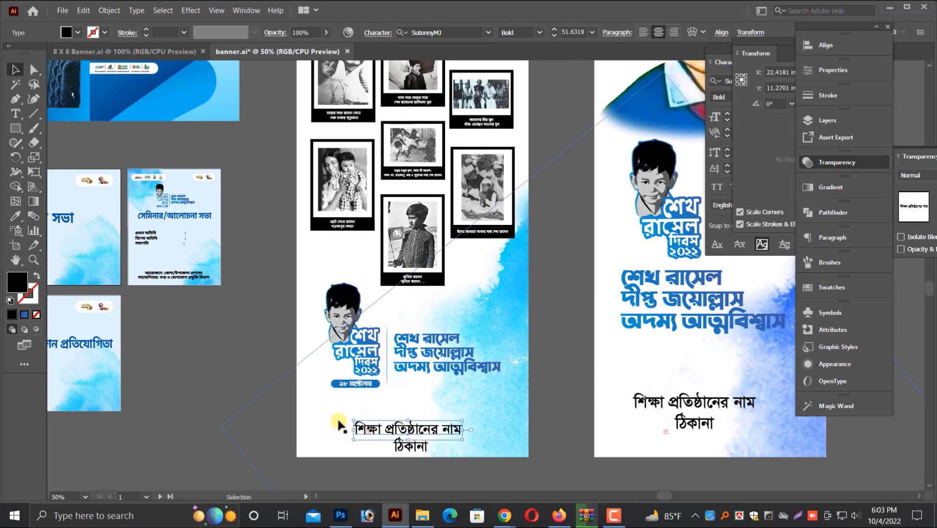
{"action": "left_click", "coordinate": [414, 448]}
{"action": "left_click", "coordinate": [337, 425]}
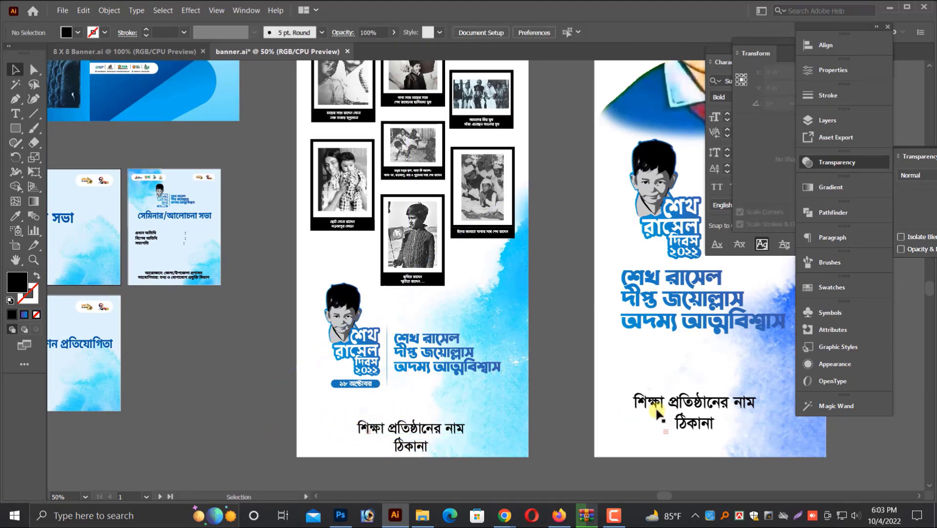
Move the institution name and address text on the portrait roll-up banner about 0.5 in lower.
{"action": "left_click_drag", "start_coordinate": [477, 325], "coordinate": [320, 304]}
{"action": "key", "text": "alt+space"}
{"action": "left_click", "coordinate": [552, 387]}
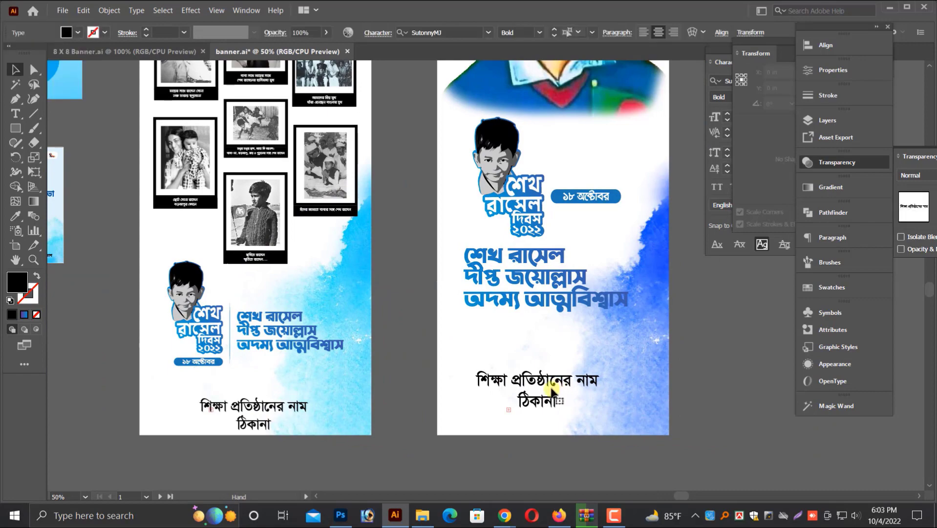
{"action": "left_click", "coordinate": [549, 385]}
{"action": "left_click", "coordinate": [547, 400], "text": "shift"}
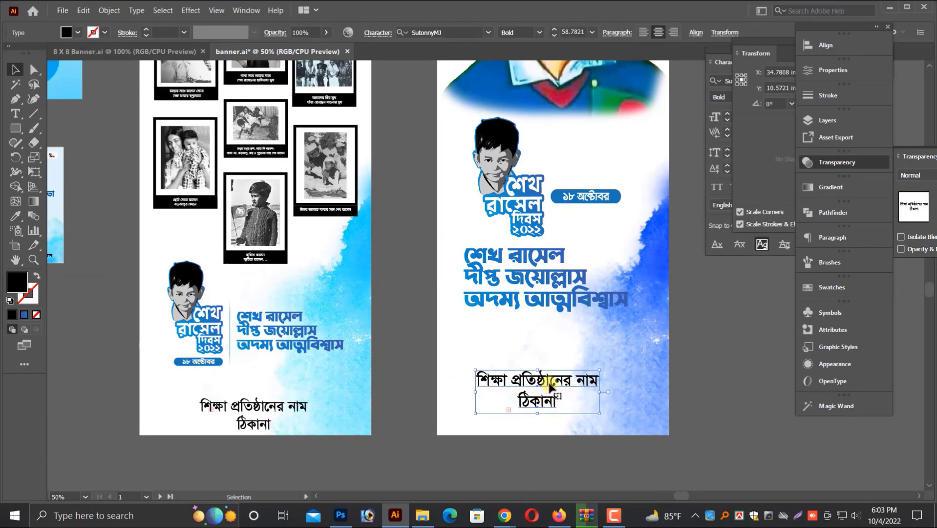
{"action": "key", "text": "ctrl+minus"}
{"action": "left_click", "coordinate": [499, 404]}
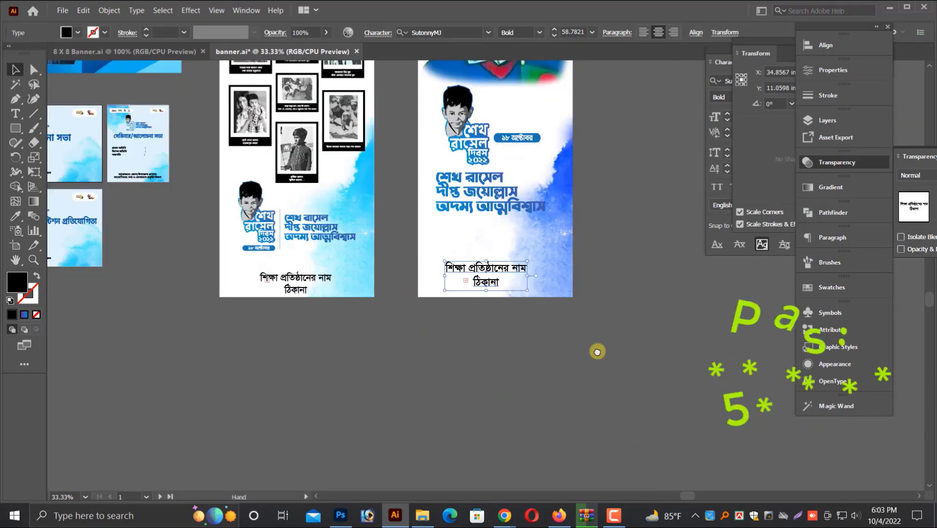
Move the two white logo strips above the boy's portrait slightly higher on the blue roll-up banner.
{"action": "scroll", "coordinate": [596, 352], "scroll_direction": "up", "scroll_amount": 5}
{"action": "scroll", "coordinate": [597, 351], "scroll_direction": "right", "scroll_amount": 2}
{"action": "scroll", "coordinate": [579, 428], "scroll_direction": "up", "scroll_amount": 1}
{"action": "left_click", "coordinate": [465, 380]}
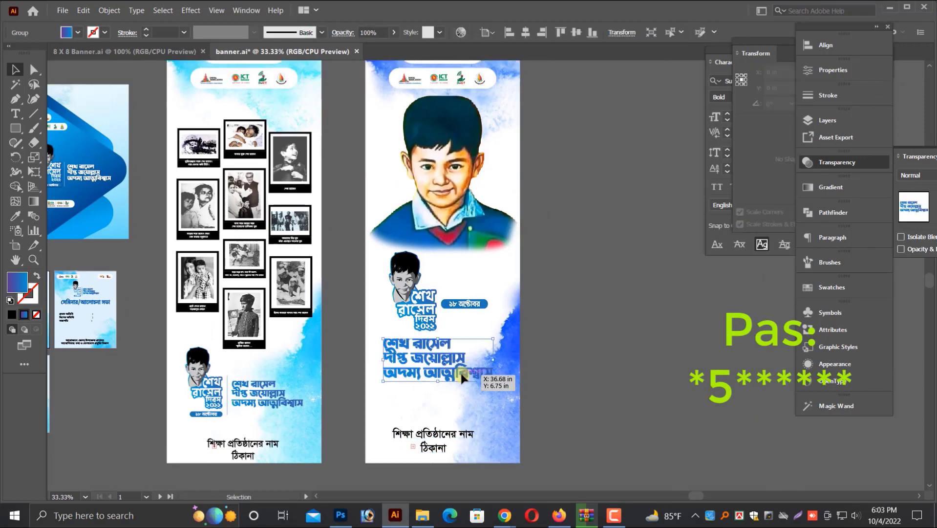
{"action": "left_click", "coordinate": [631, 382]}
{"action": "scroll", "coordinate": [469, 381], "scroll_direction": "up", "scroll_amount": 3}
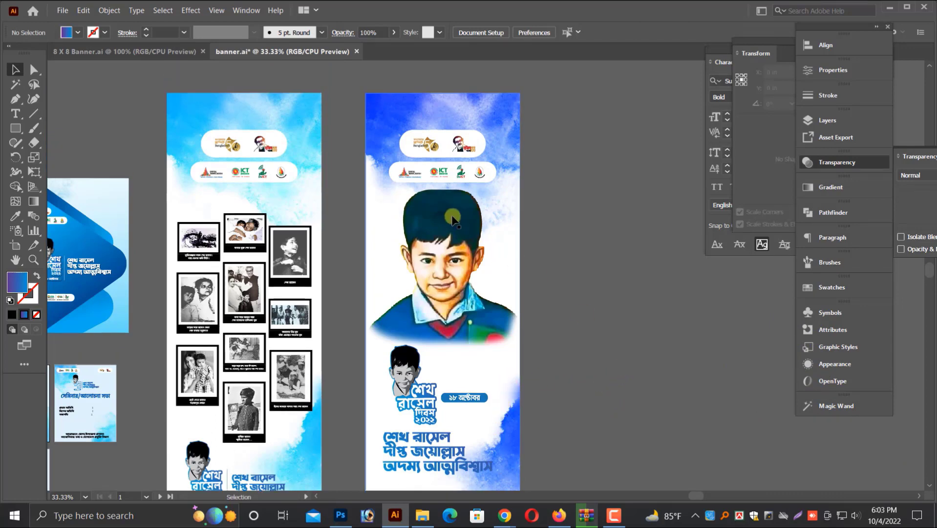
{"action": "left_click", "coordinate": [445, 107]}
{"action": "left_click", "coordinate": [444, 79]}
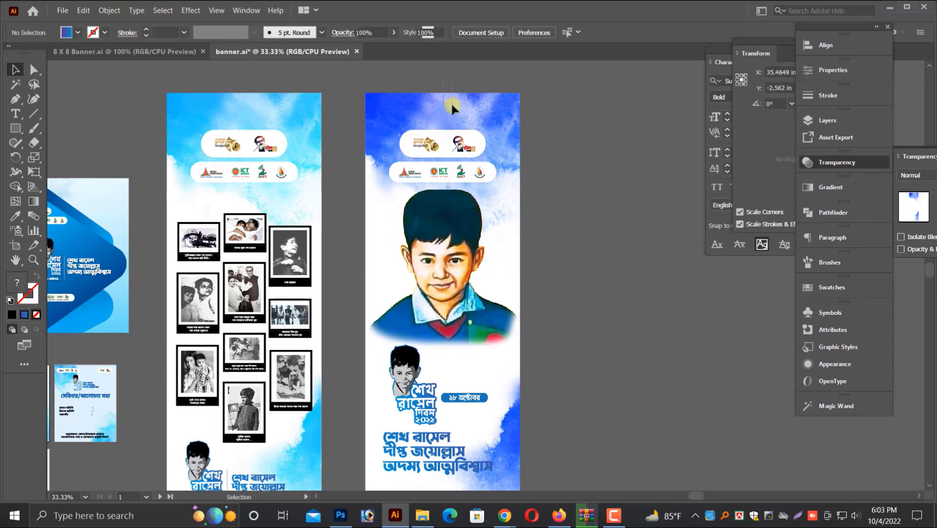
{"action": "left_click_drag", "start_coordinate": [367, 107], "coordinate": [470, 180]}
{"action": "left_click", "coordinate": [562, 192]}
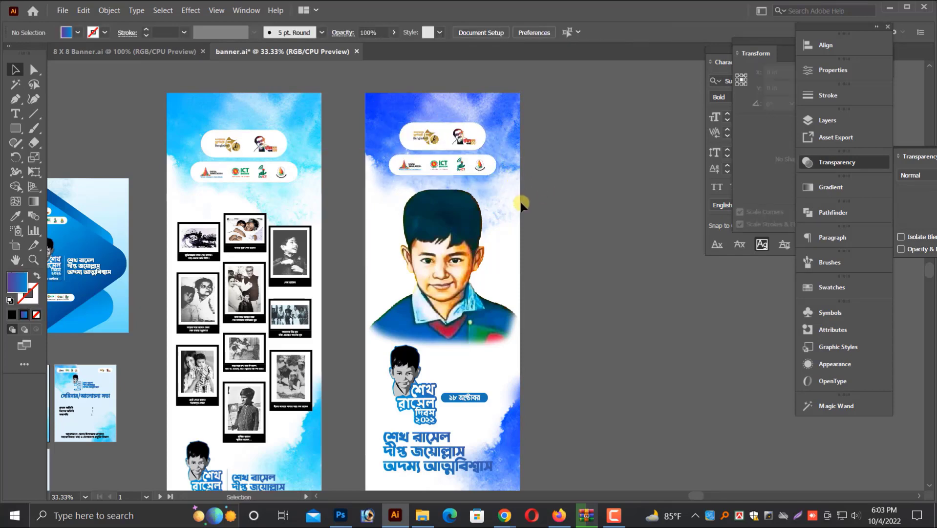
Examine the portrait roll-up banner from its logo strips to the bottom text, beside the photo collage roll-up.
{"action": "scroll", "coordinate": [489, 215], "scroll_direction": "down", "scroll_amount": 2}
{"action": "key", "text": "z"}
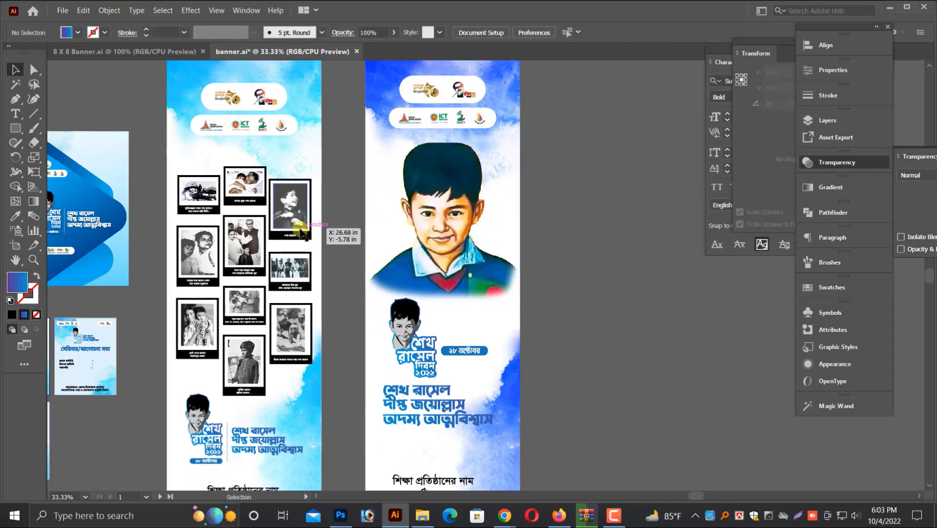
{"action": "scroll", "coordinate": [335, 277], "scroll_direction": "up", "scroll_amount": 1}
{"action": "left_click_drag", "start_coordinate": [593, 294], "coordinate": [826, 362]}
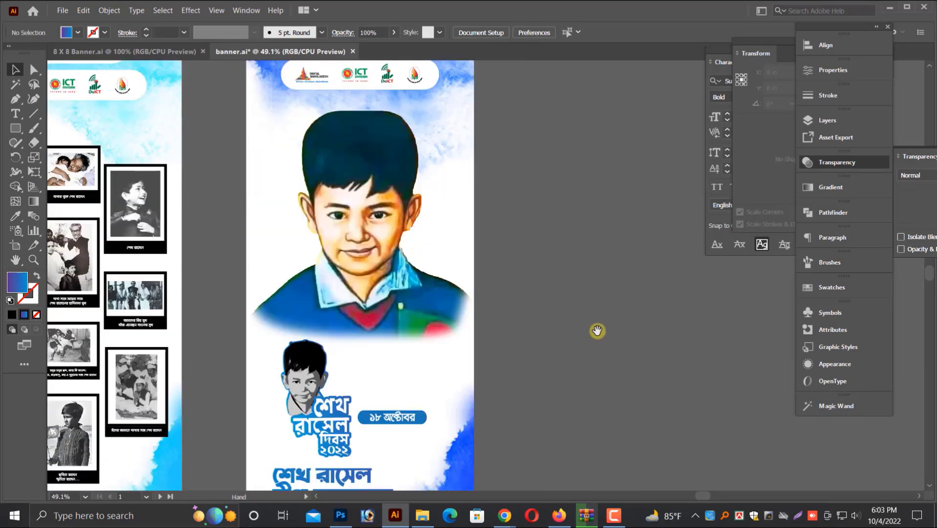
{"action": "left_click_drag", "start_coordinate": [576, 328], "coordinate": [619, 430]}
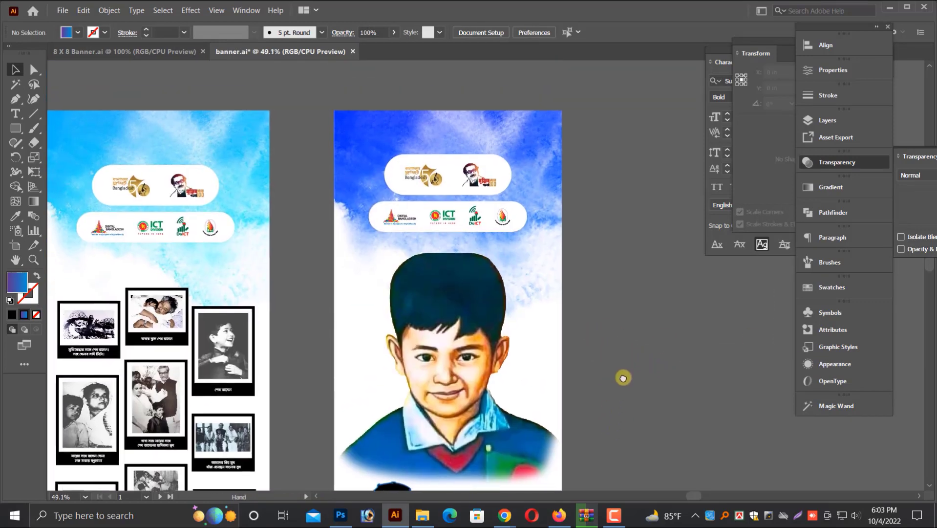
{"action": "scroll", "coordinate": [640, 346], "scroll_direction": "down", "scroll_amount": 5}
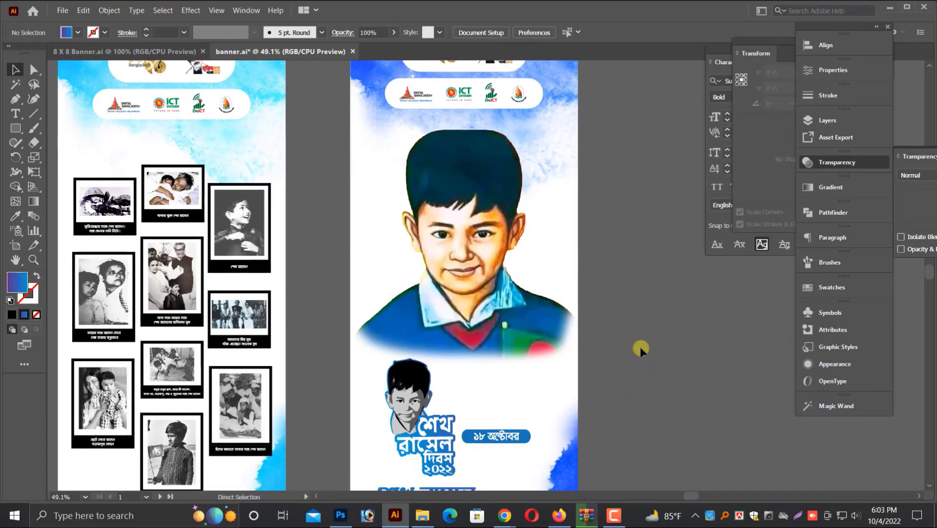
{"action": "key", "text": "ctrl+minus"}
{"action": "scroll", "coordinate": [620, 352], "scroll_direction": "down", "scroll_amount": 2}
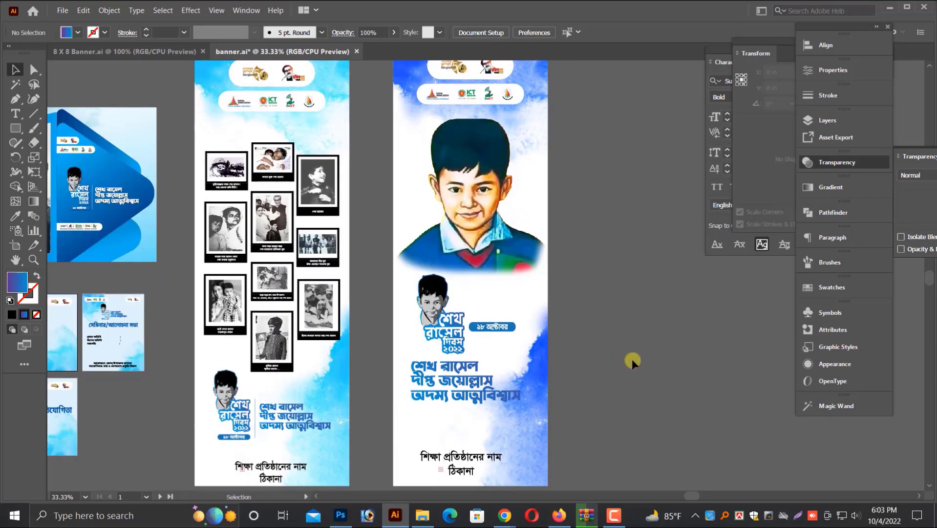
Try a radial gradient at a 90° angle on the three-line slogan of the portrait roll-up banner.
{"action": "scroll", "coordinate": [433, 369], "scroll_direction": "up", "scroll_amount": 5}
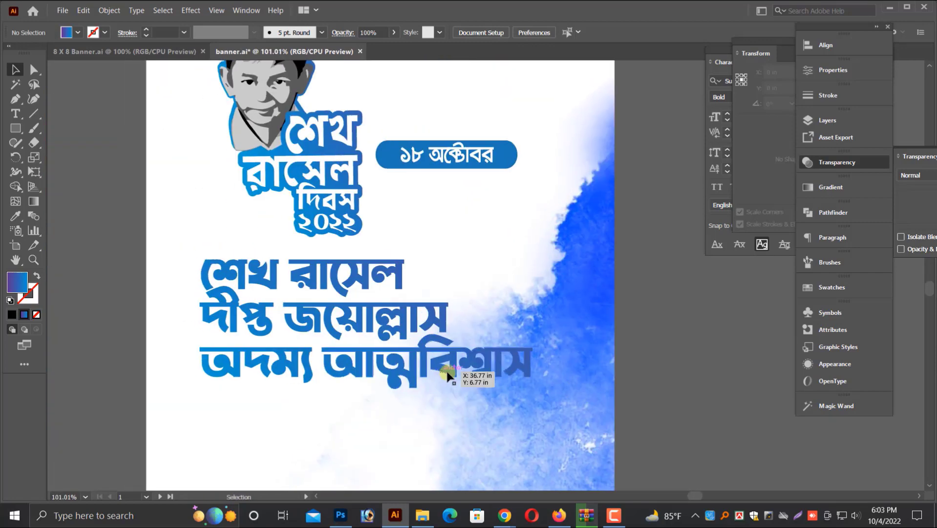
{"action": "left_click", "coordinate": [445, 365]}
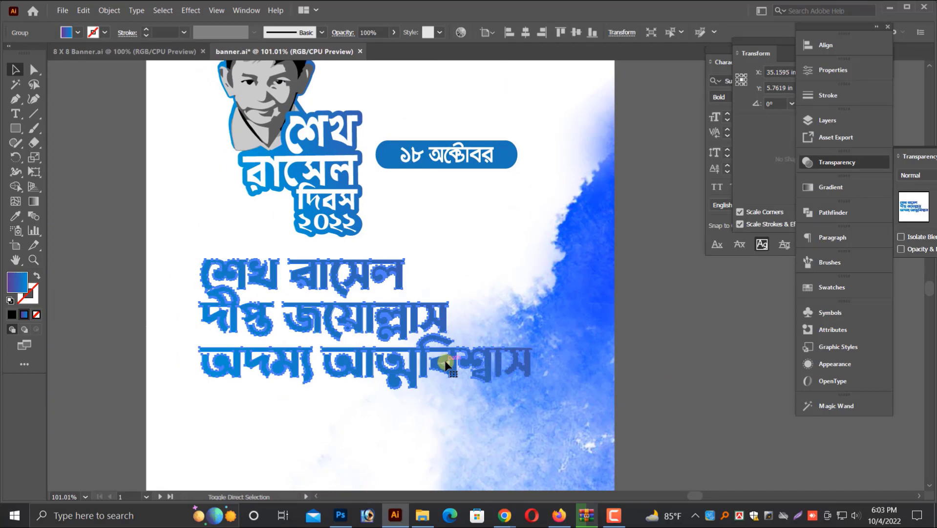
{"action": "left_click", "coordinate": [806, 191]}
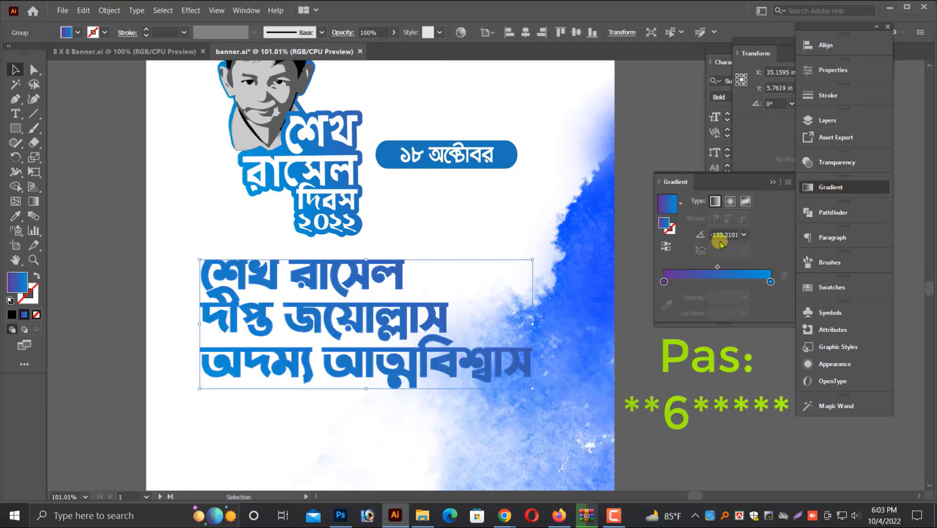
{"action": "left_click", "coordinate": [731, 201]}
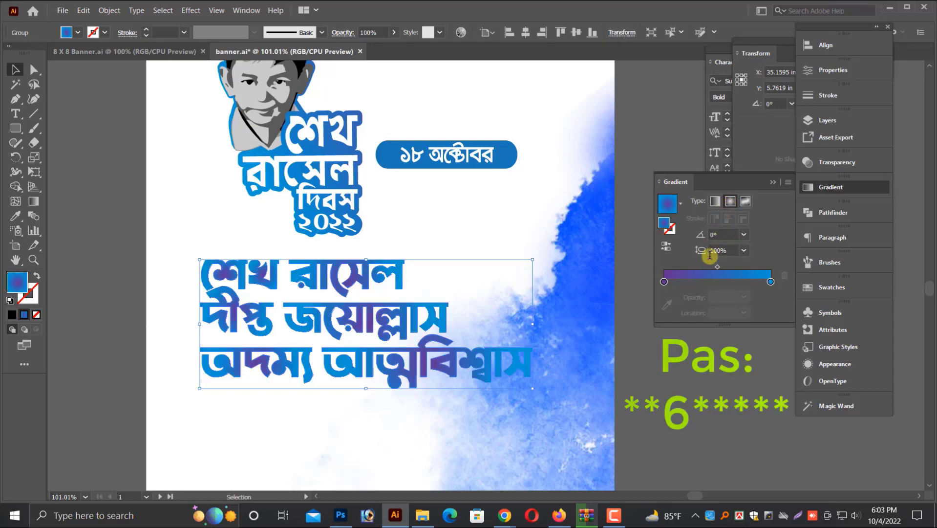
{"action": "left_click", "coordinate": [717, 235]}
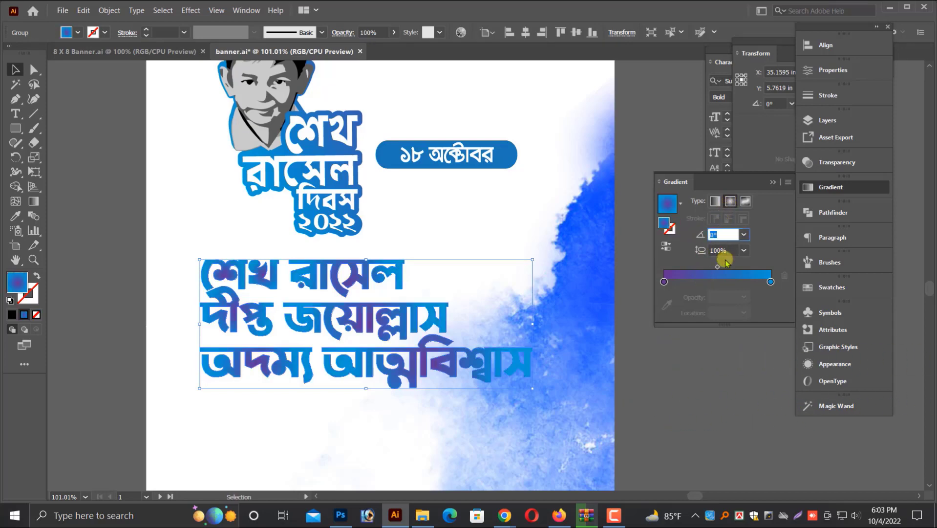
Switch the slogan's gradient to linear and set its end stop to dark blue, RGB 0, 0, 164.
{"action": "left_click", "coordinate": [771, 282]}
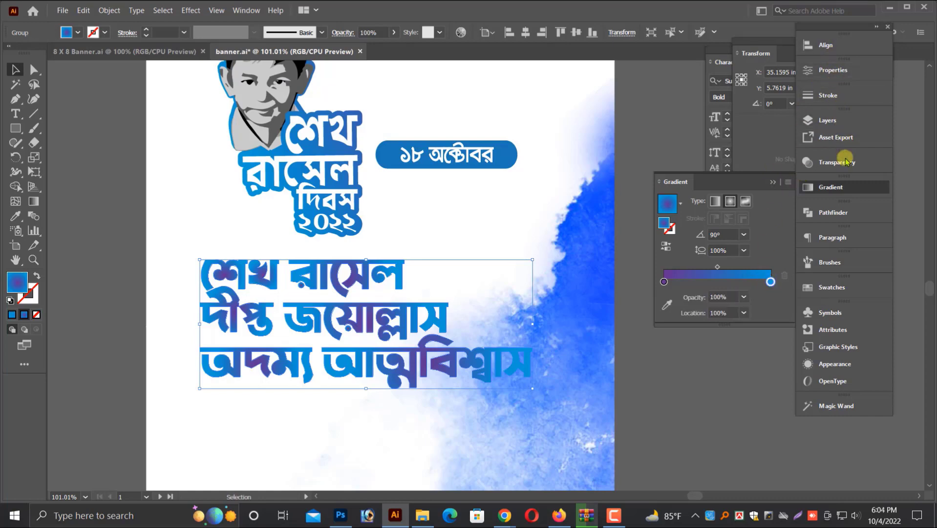
{"action": "left_click", "coordinate": [714, 202]}
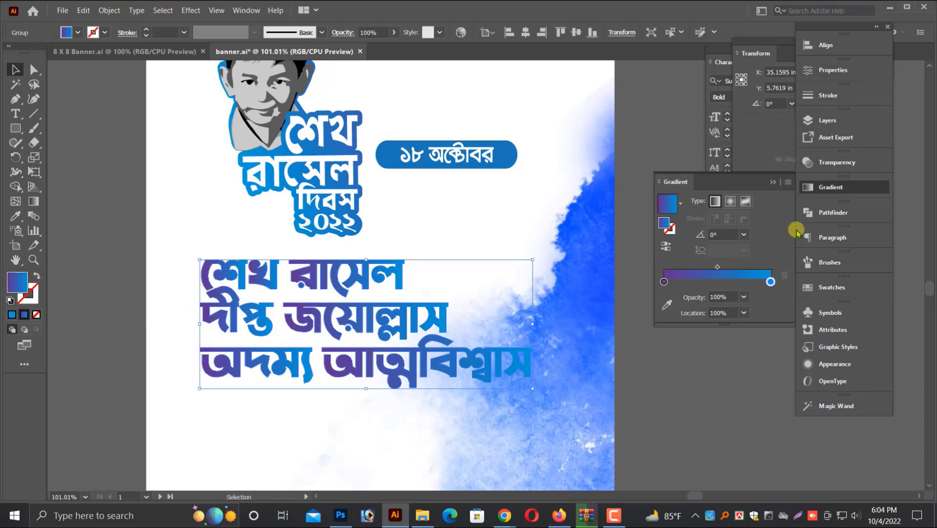
{"action": "key", "text": "F6"}
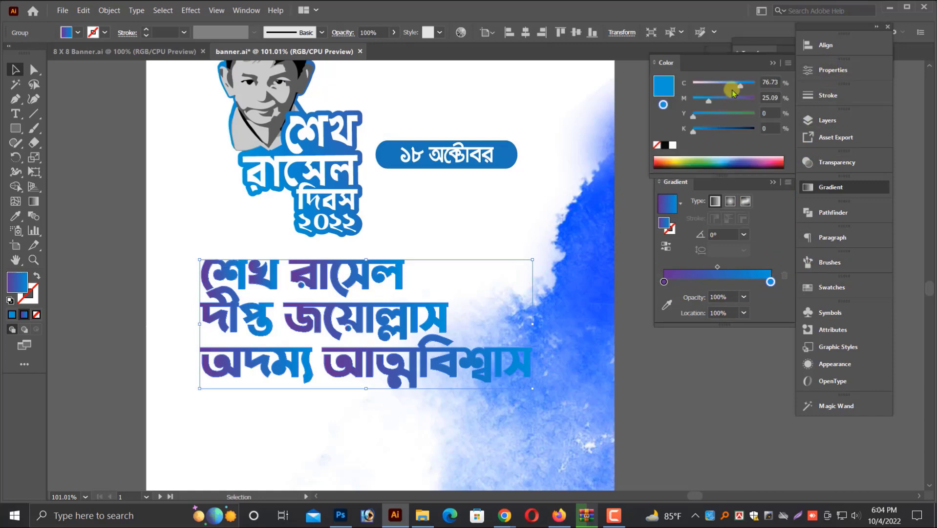
{"action": "left_click", "coordinate": [788, 63]}
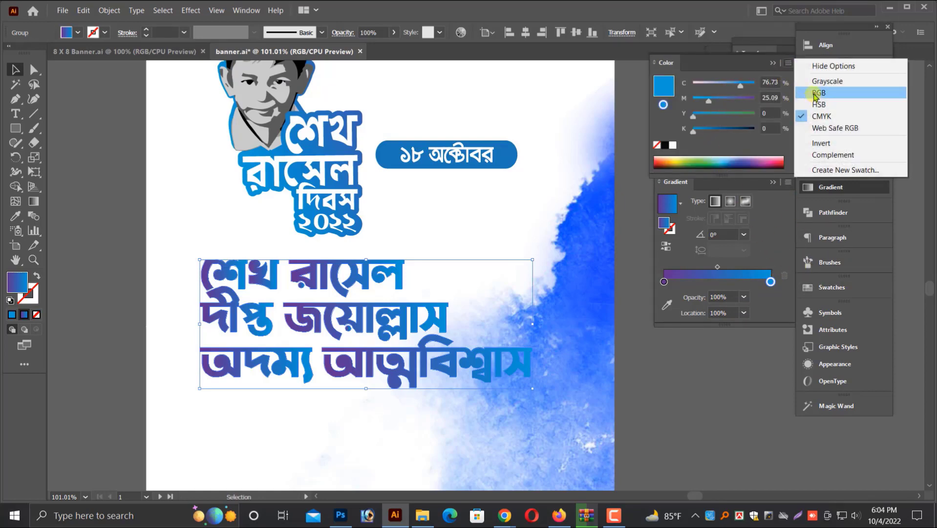
{"action": "left_click", "coordinate": [817, 93]}
{"action": "left_click_drag", "start_coordinate": [732, 107], "coordinate": [693, 107]}
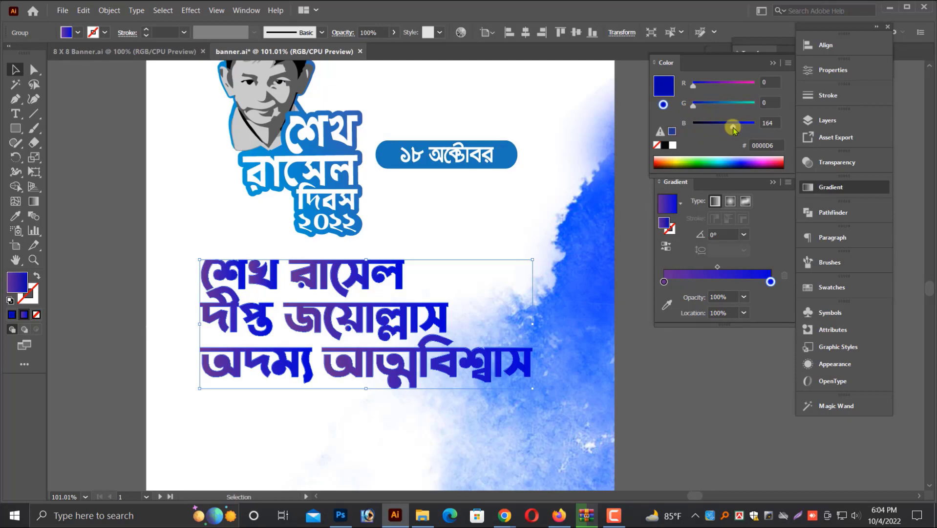
Scale the three-line slogan on the portrait roll-up banner down proportionally to about 6.85 in wide.
{"action": "left_click_drag", "start_coordinate": [538, 322], "coordinate": [514, 324]}
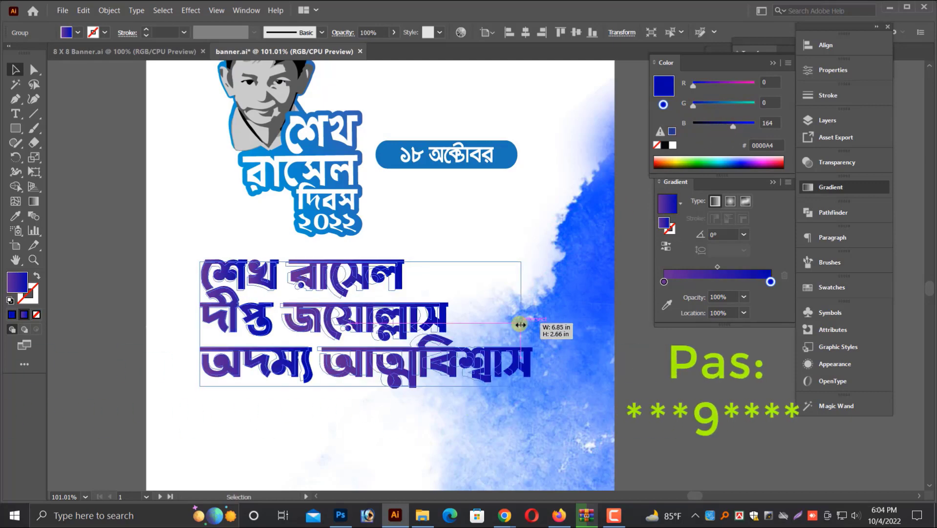
{"action": "left_click", "coordinate": [648, 400]}
{"action": "key", "text": "ctrl+minus"}
{"action": "key", "text": "ctrl+minus"}
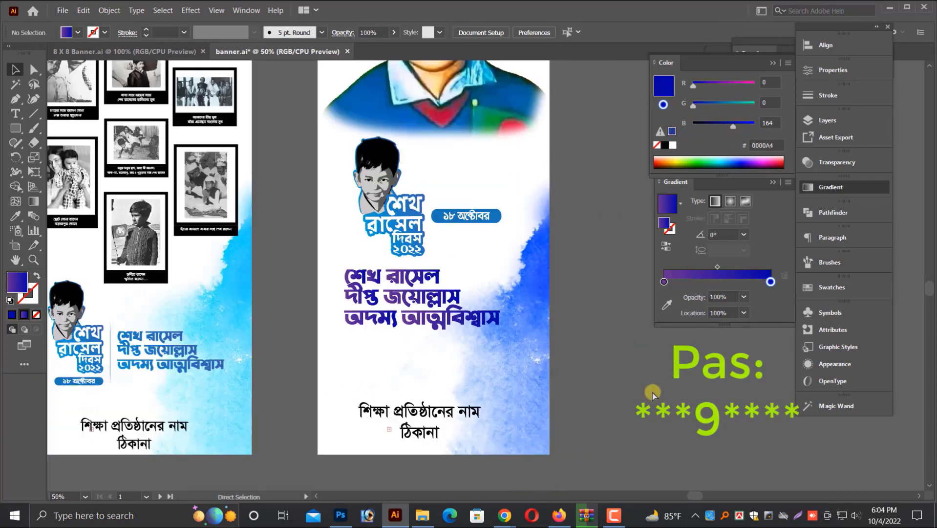
{"action": "key", "text": "alt+space"}
{"action": "key", "text": "Escape"}
{"action": "scroll", "coordinate": [645, 410], "scroll_direction": "up", "scroll_amount": 2}
{"action": "scroll", "coordinate": [645, 410], "scroll_direction": "left", "scroll_amount": 2}
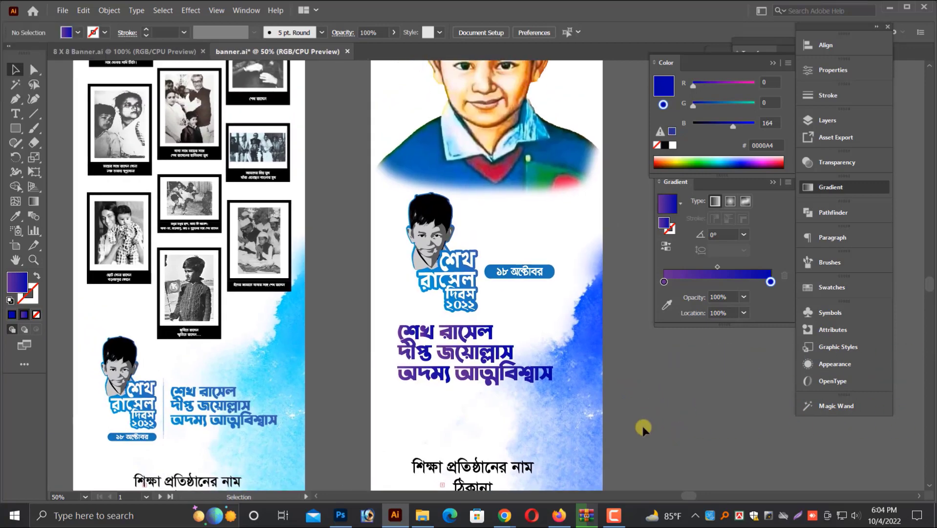
Shrink the slogan further from its left side until its left edge lines up with the event logo above.
{"action": "left_click", "coordinate": [542, 376]}
{"action": "left_click_drag", "start_coordinate": [415, 358], "coordinate": [430, 360]}
{"action": "left_click", "coordinate": [669, 417]}
{"action": "key", "text": "ctrl+minus"}
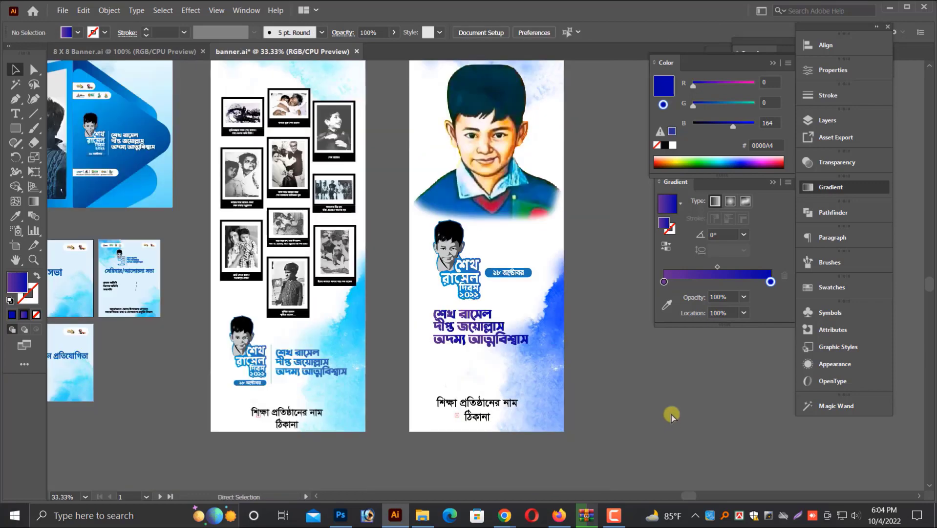
Collapse the floating color and gradient settings with the whole banner set in view.
{"action": "scroll", "coordinate": [614, 344], "scroll_direction": "up", "scroll_amount": 2}
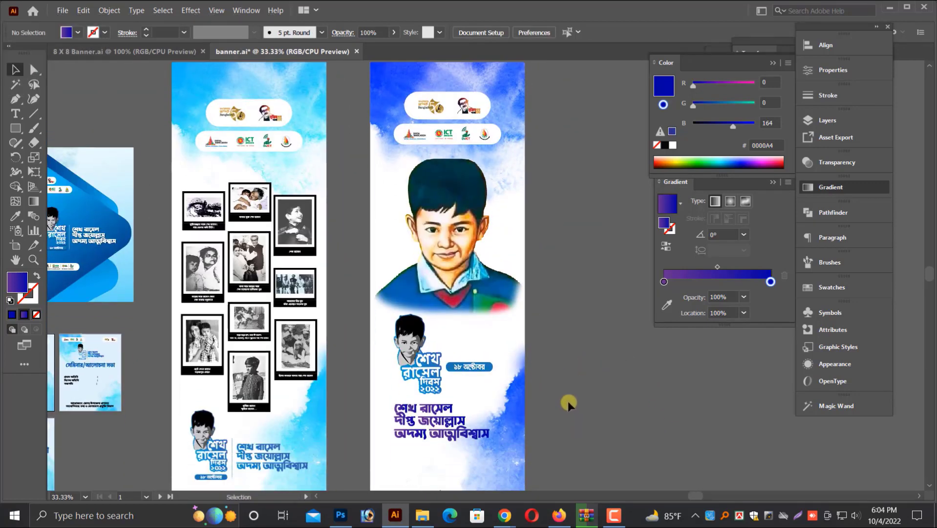
{"action": "key", "text": "ctrl+minus"}
{"action": "scroll", "coordinate": [606, 380], "scroll_direction": "left", "scroll_amount": 4}
{"action": "key", "text": "alt+space"}
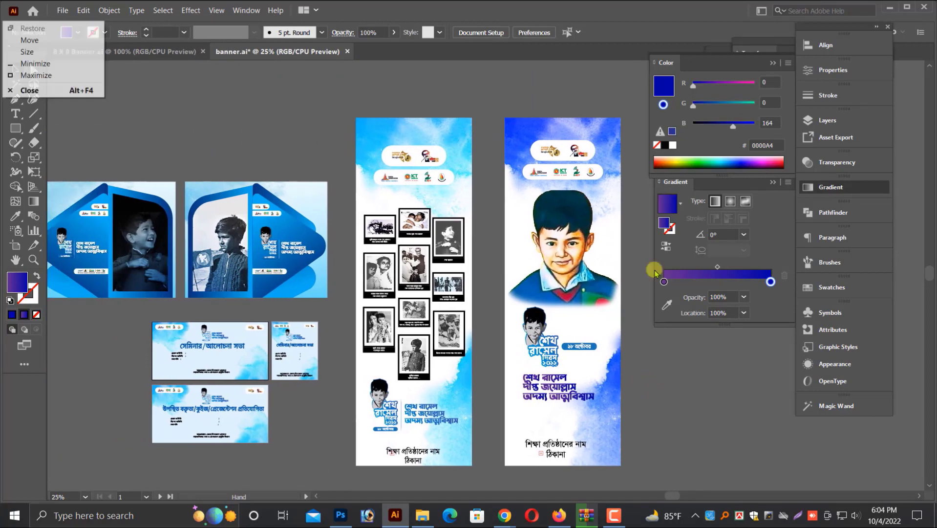
{"action": "key", "text": "Escape"}
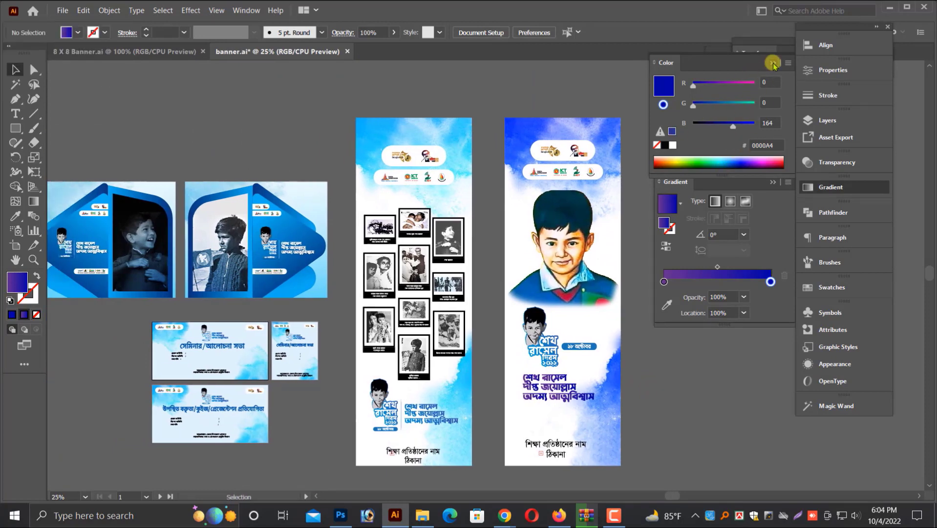
{"action": "left_click", "coordinate": [772, 63]}
{"action": "left_click", "coordinate": [771, 183]}
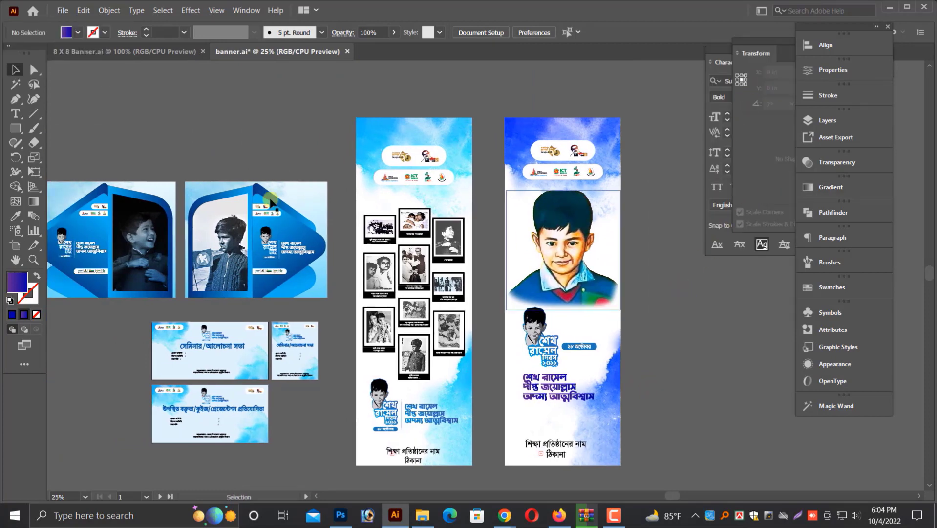
Examine the square banner and the wide father-and-son photo banner in 8 X 8 Banner.ai up close.
{"action": "scroll", "coordinate": [280, 139], "scroll_direction": "left", "scroll_amount": 3}
{"action": "left_click", "coordinate": [147, 51]}
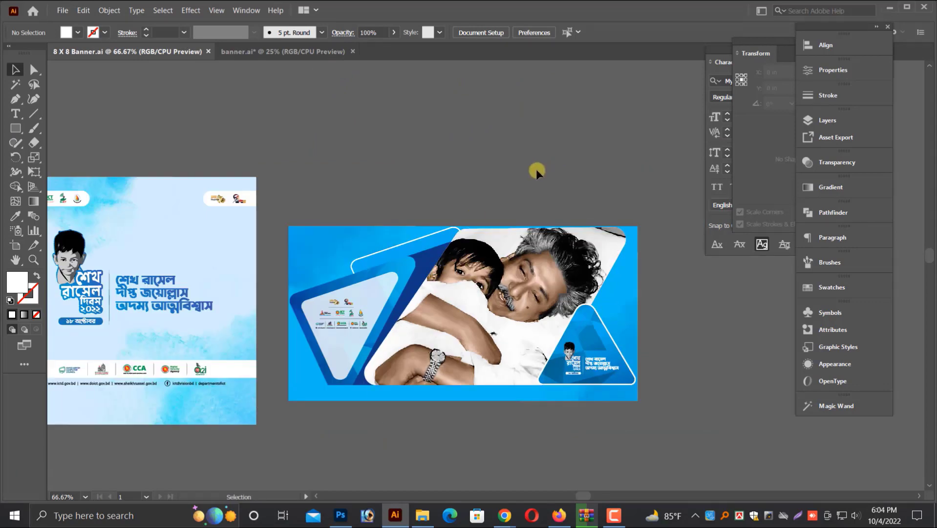
{"action": "left_click_drag", "start_coordinate": [338, 161], "coordinate": [499, 184]}
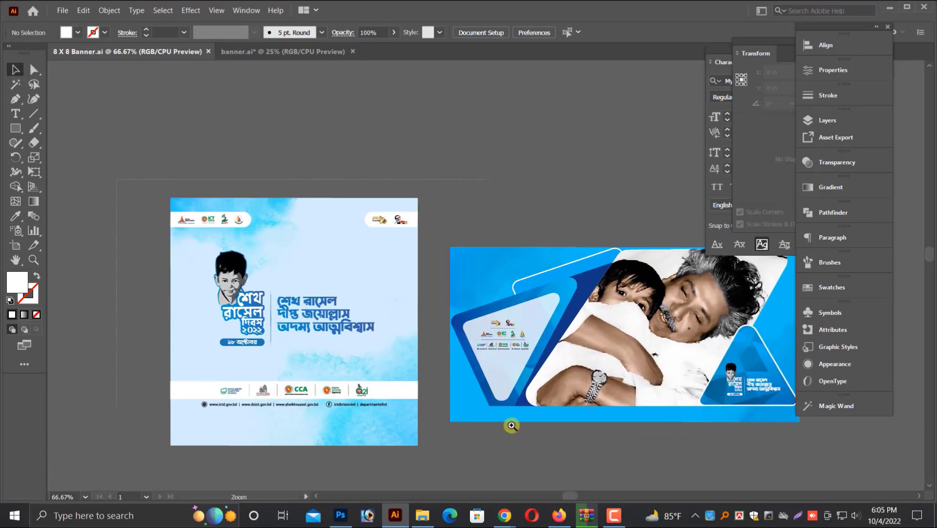
{"action": "left_click_drag", "start_coordinate": [511, 426], "coordinate": [513, 426]}
{"action": "left_click_drag", "start_coordinate": [536, 377], "coordinate": [434, 345]}
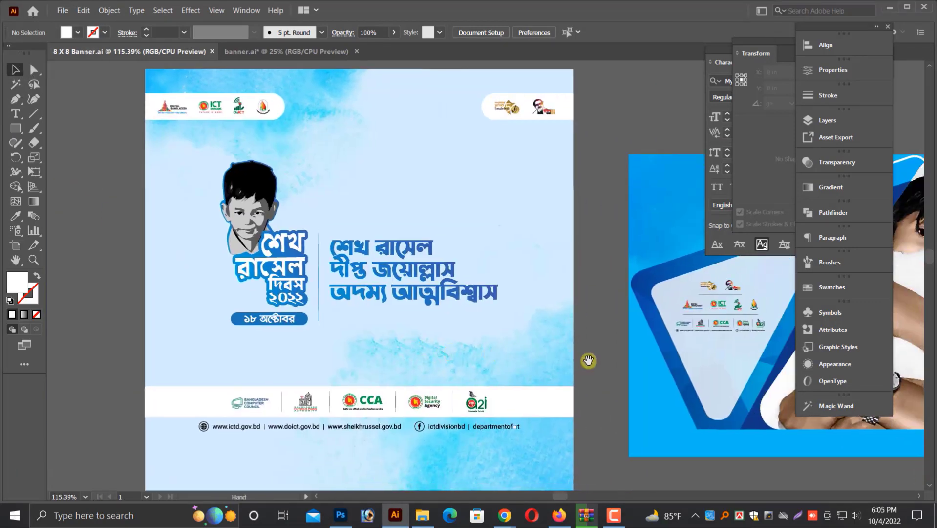
{"action": "left_click_drag", "start_coordinate": [549, 313], "coordinate": [553, 341]}
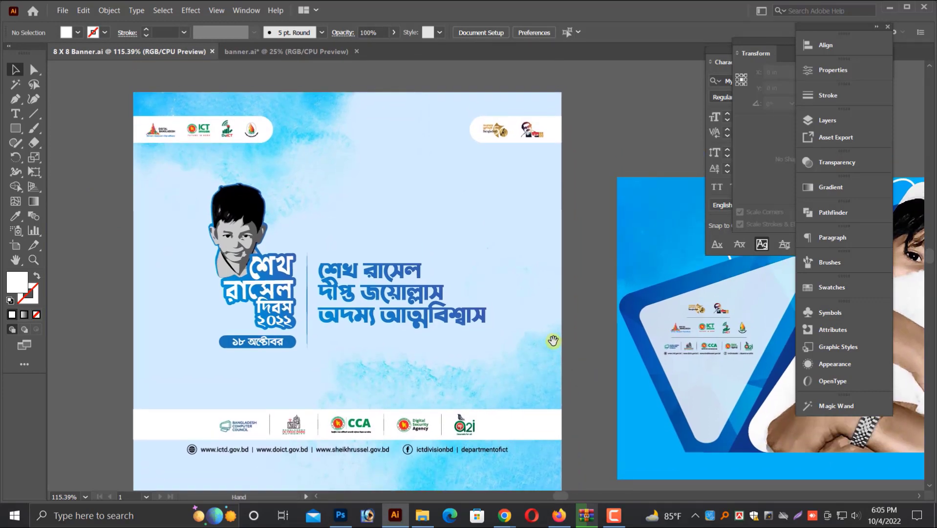
{"action": "scroll", "coordinate": [582, 332], "scroll_direction": "down", "scroll_amount": 2}
{"action": "scroll", "coordinate": [523, 359], "scroll_direction": "right", "scroll_amount": 10}
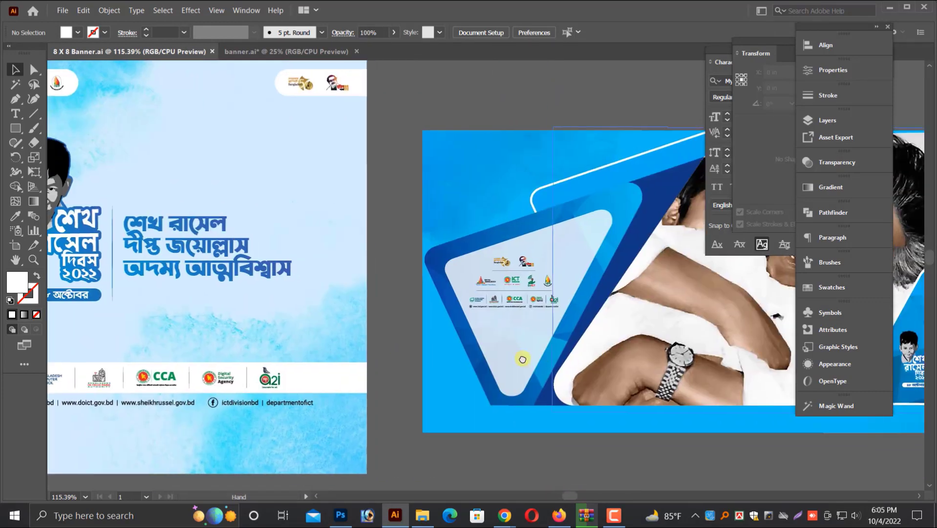
{"action": "scroll", "coordinate": [568, 363], "scroll_direction": "right", "scroll_amount": 4}
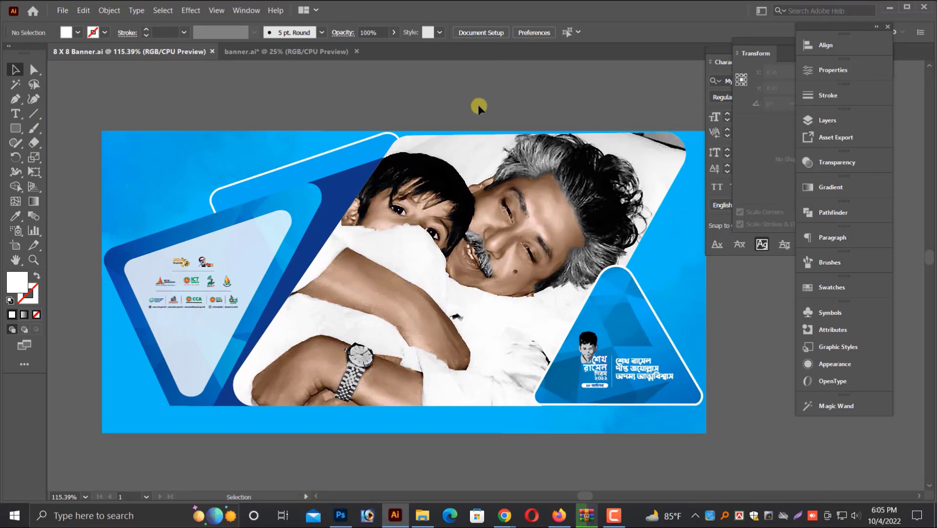
Return to banner.ai and examine both roll-up banners, from the logo strips to the slogan and address text.
{"action": "left_click", "coordinate": [247, 51]}
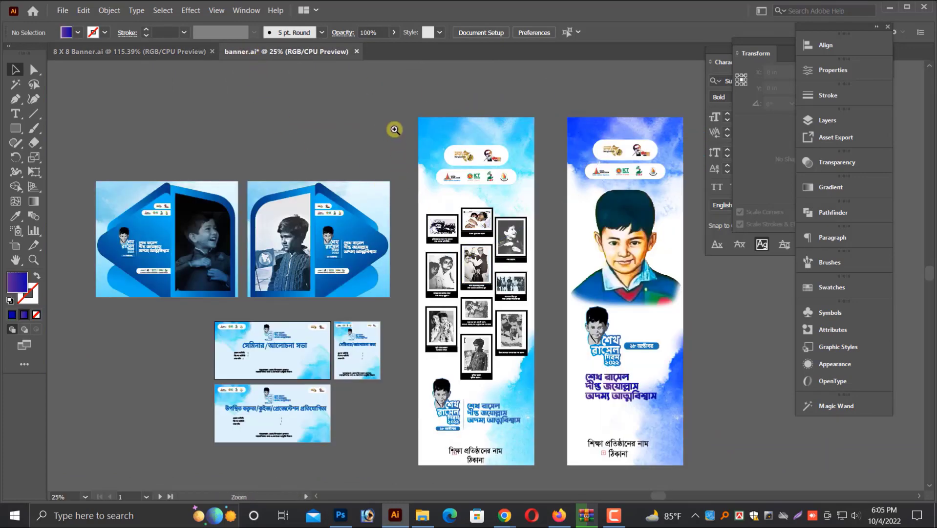
{"action": "scroll", "coordinate": [736, 359], "scroll_direction": "up", "scroll_amount": 4}
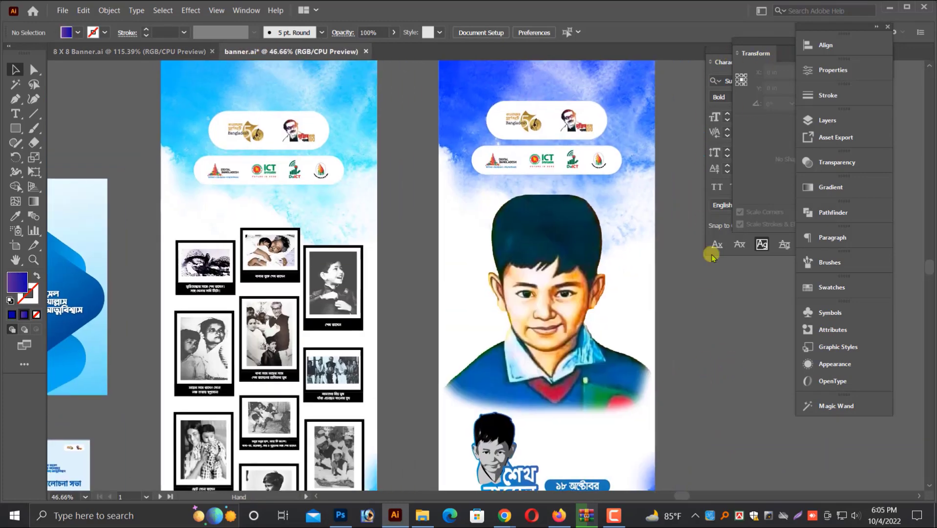
{"action": "scroll", "coordinate": [707, 309], "scroll_direction": "up", "scroll_amount": 2}
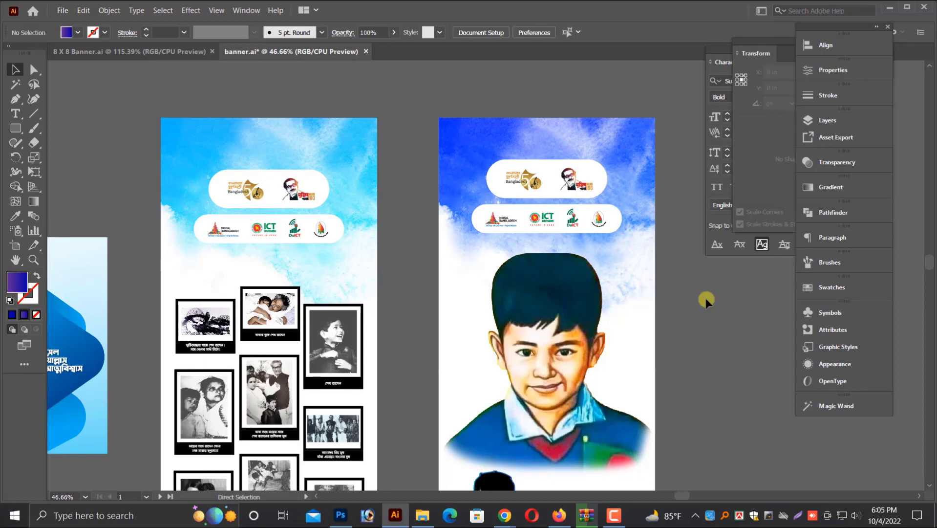
{"action": "scroll", "coordinate": [706, 297], "scroll_direction": "down", "scroll_amount": 2}
{"action": "scroll", "coordinate": [602, 344], "scroll_direction": "up", "scroll_amount": 1}
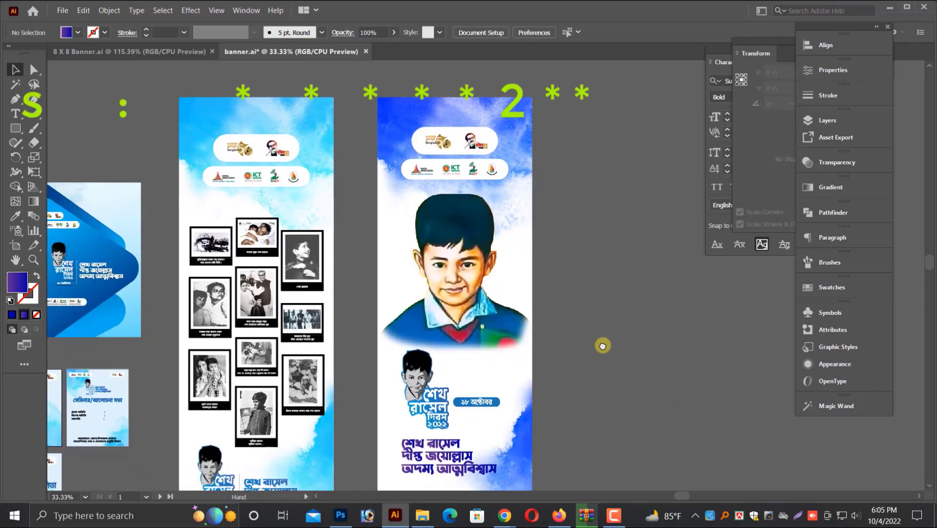
{"action": "scroll", "coordinate": [605, 350], "scroll_direction": "down", "scroll_amount": 3}
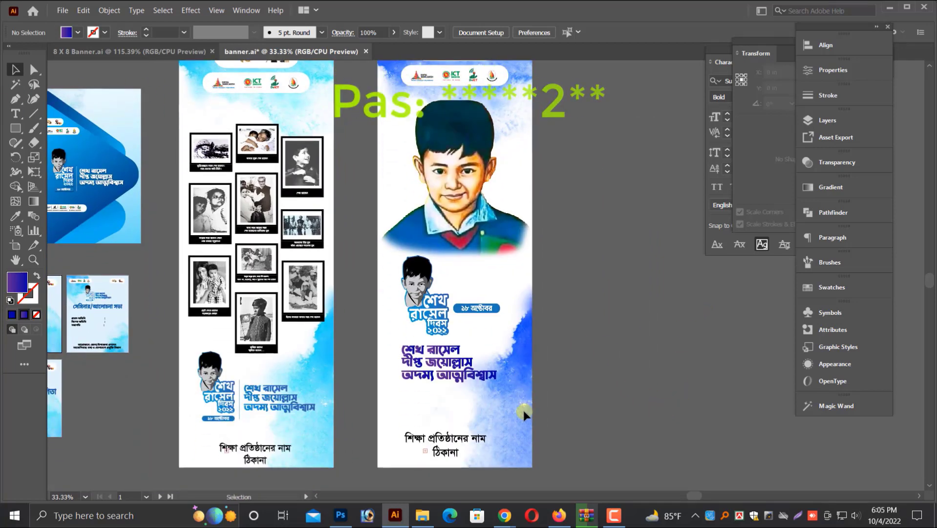
{"action": "scroll", "coordinate": [675, 391], "scroll_direction": "up", "scroll_amount": 3}
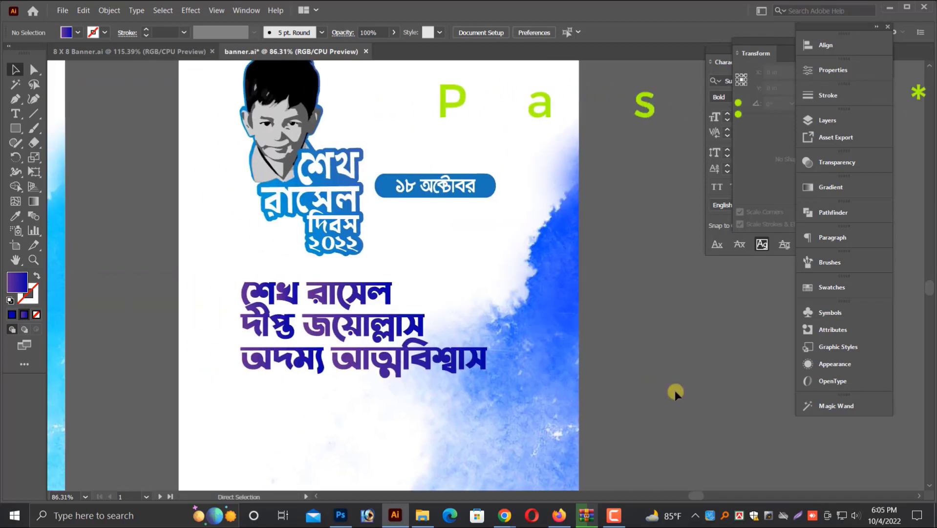
{"action": "scroll", "coordinate": [675, 391], "scroll_direction": "down", "scroll_amount": 3}
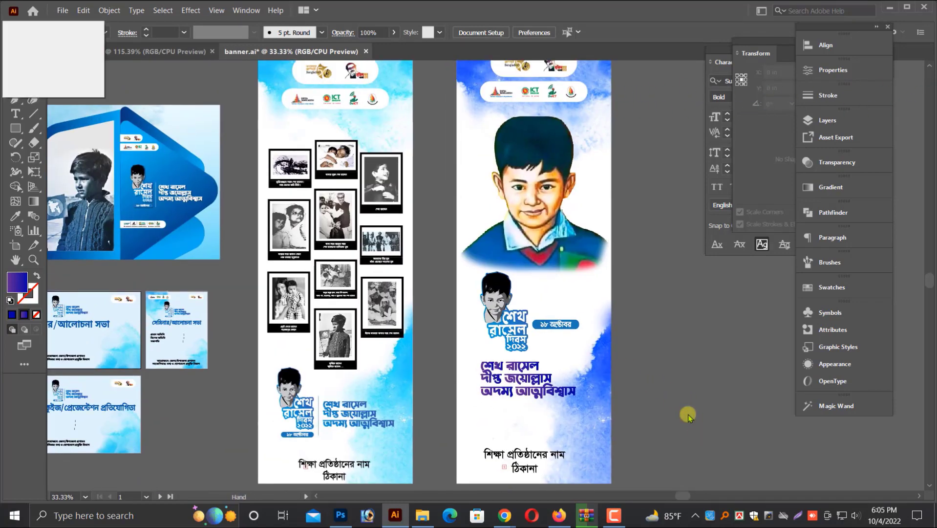
{"action": "scroll", "coordinate": [689, 413], "scroll_direction": "down", "scroll_amount": 2}
{"action": "scroll", "coordinate": [692, 366], "scroll_direction": "left", "scroll_amount": 5}
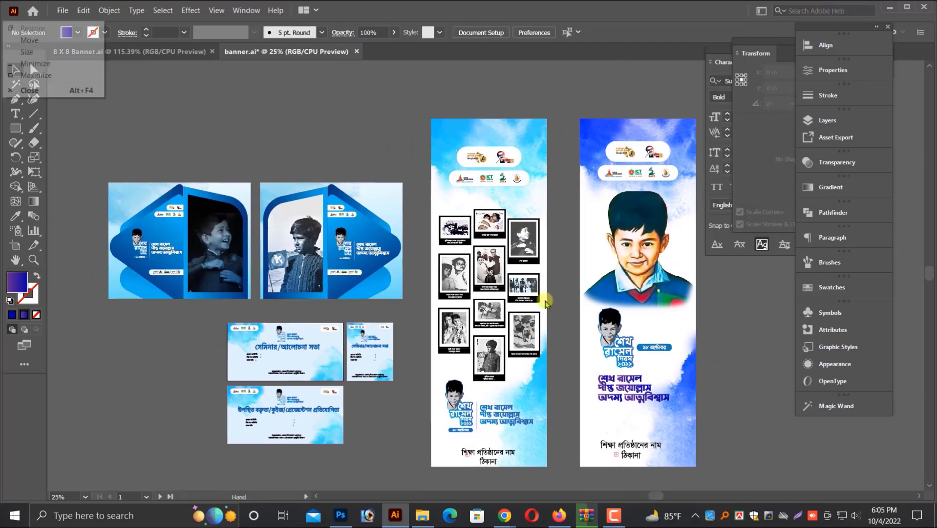
{"action": "scroll", "coordinate": [333, 123], "scroll_direction": "right", "scroll_amount": 2}
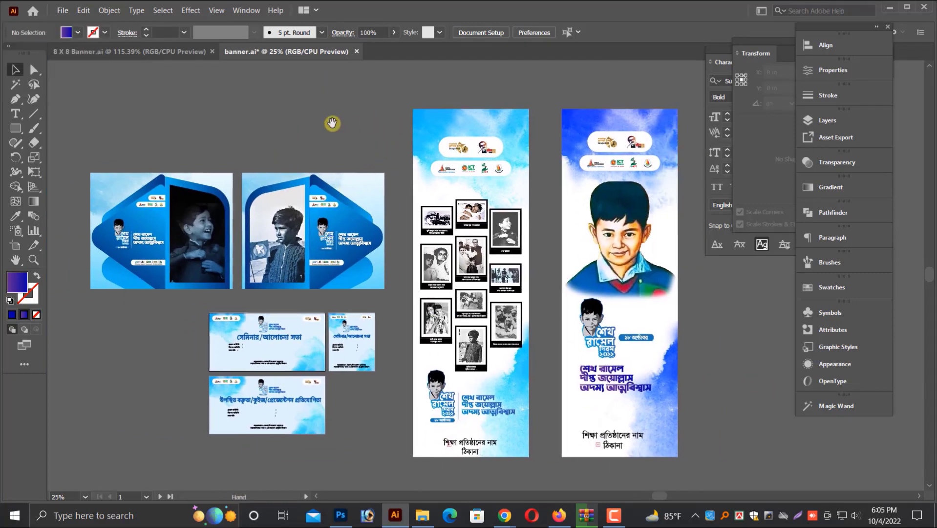
Save banner.ai with the interface panels temporarily hidden.
{"action": "key", "text": "Tab"}
{"action": "key", "text": "a"}
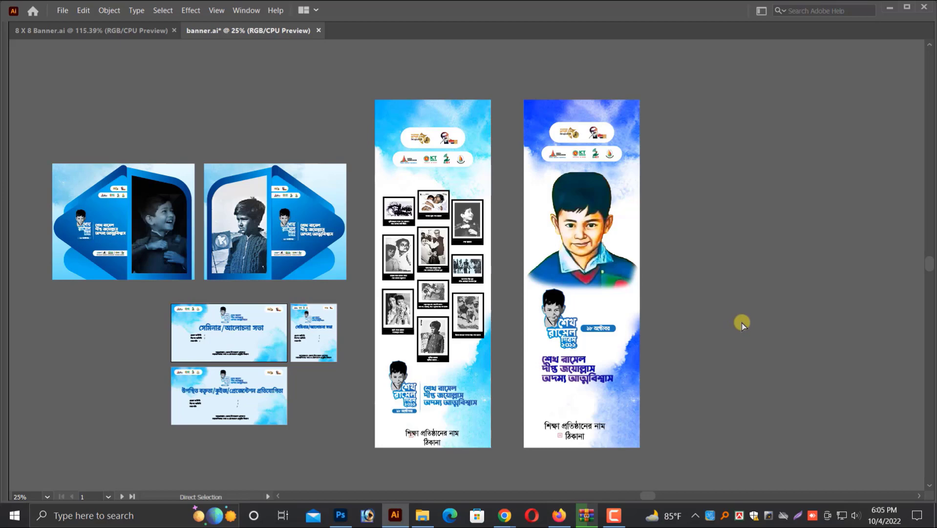
{"action": "key", "text": "ctrl+s"}
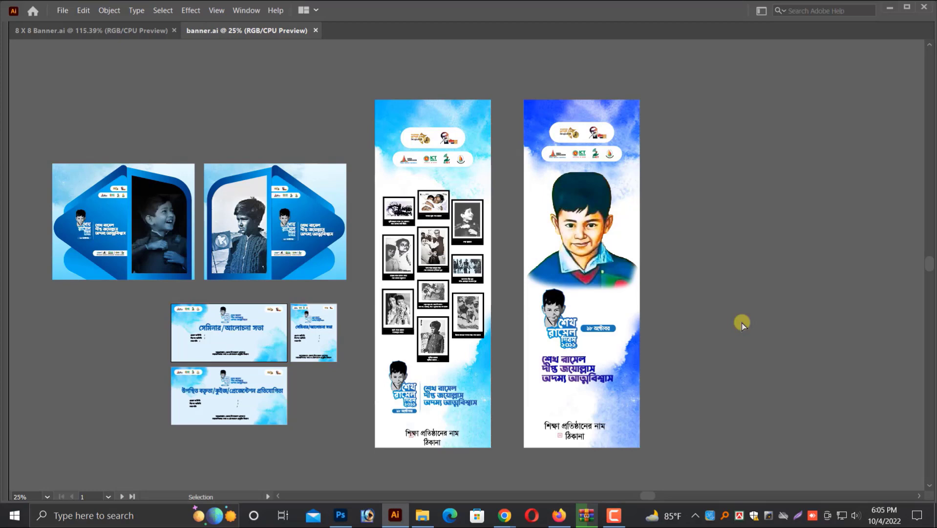
{"action": "key", "text": "Tab"}
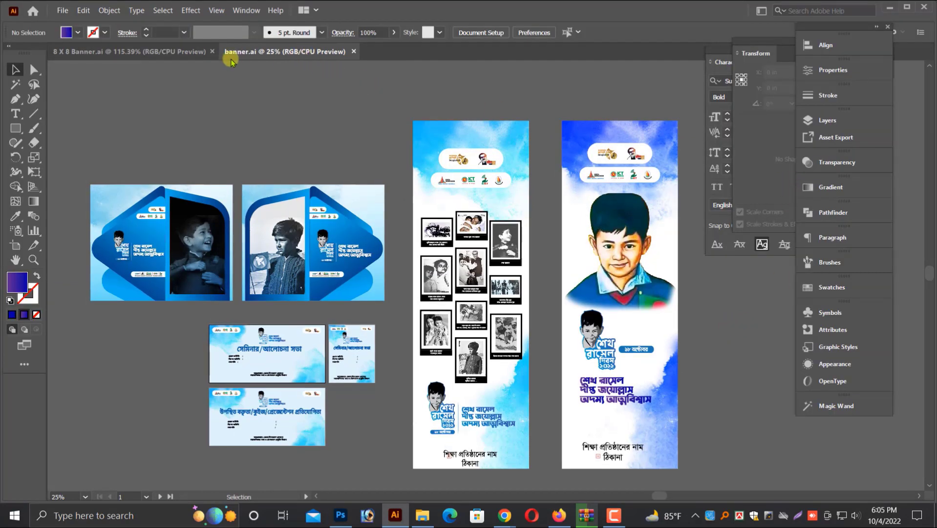
View the square and wide banners side by side in 8 X 8 Banner.ai.
{"action": "left_click", "coordinate": [185, 51]}
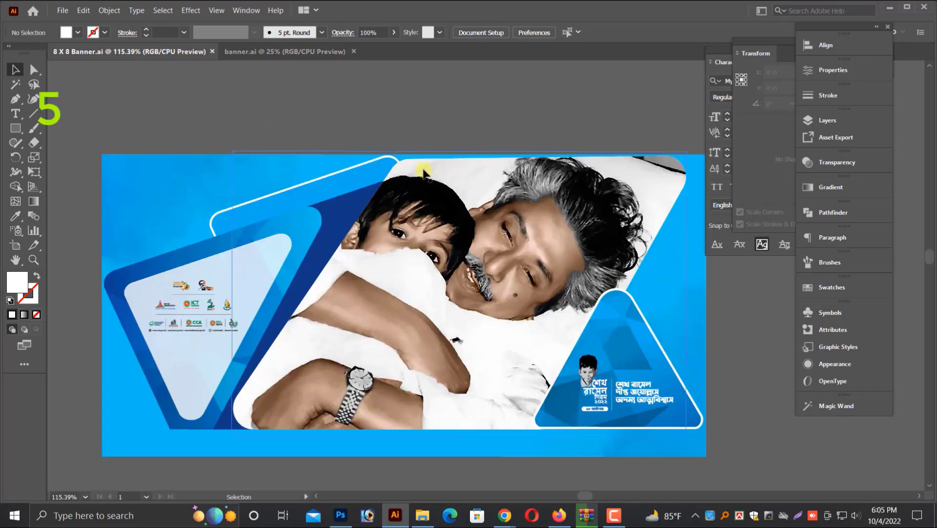
{"action": "scroll", "coordinate": [424, 173], "scroll_direction": "down", "scroll_amount": 3}
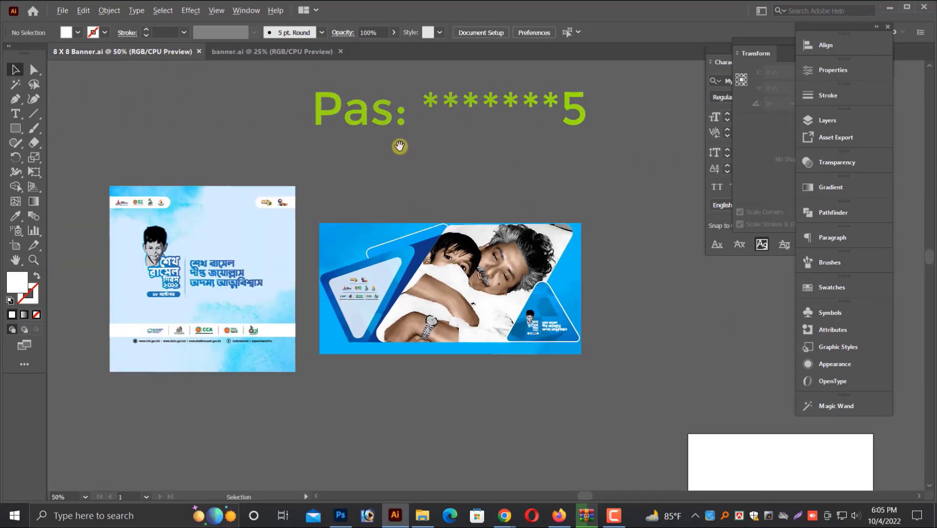
{"action": "left_click_drag", "start_coordinate": [400, 146], "coordinate": [481, 145]}
{"action": "key", "text": "alt+space"}
{"action": "key", "text": "Escape"}
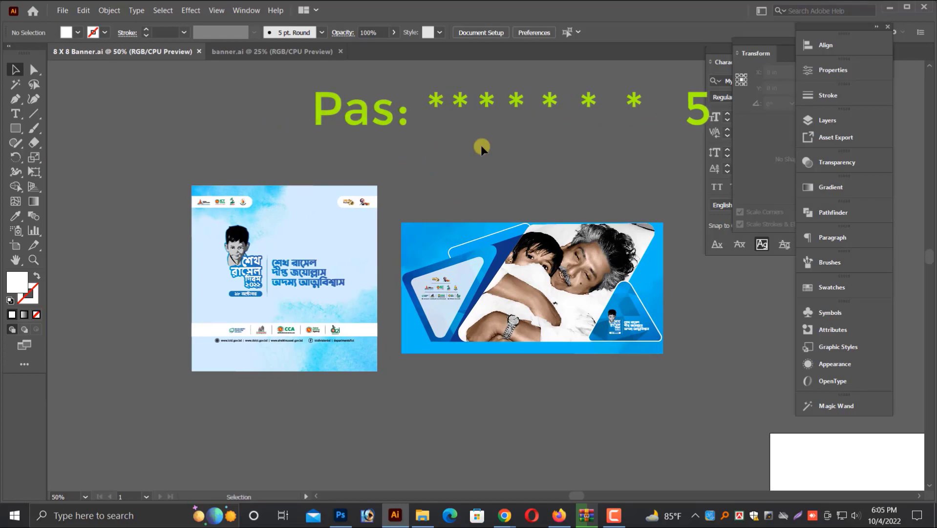